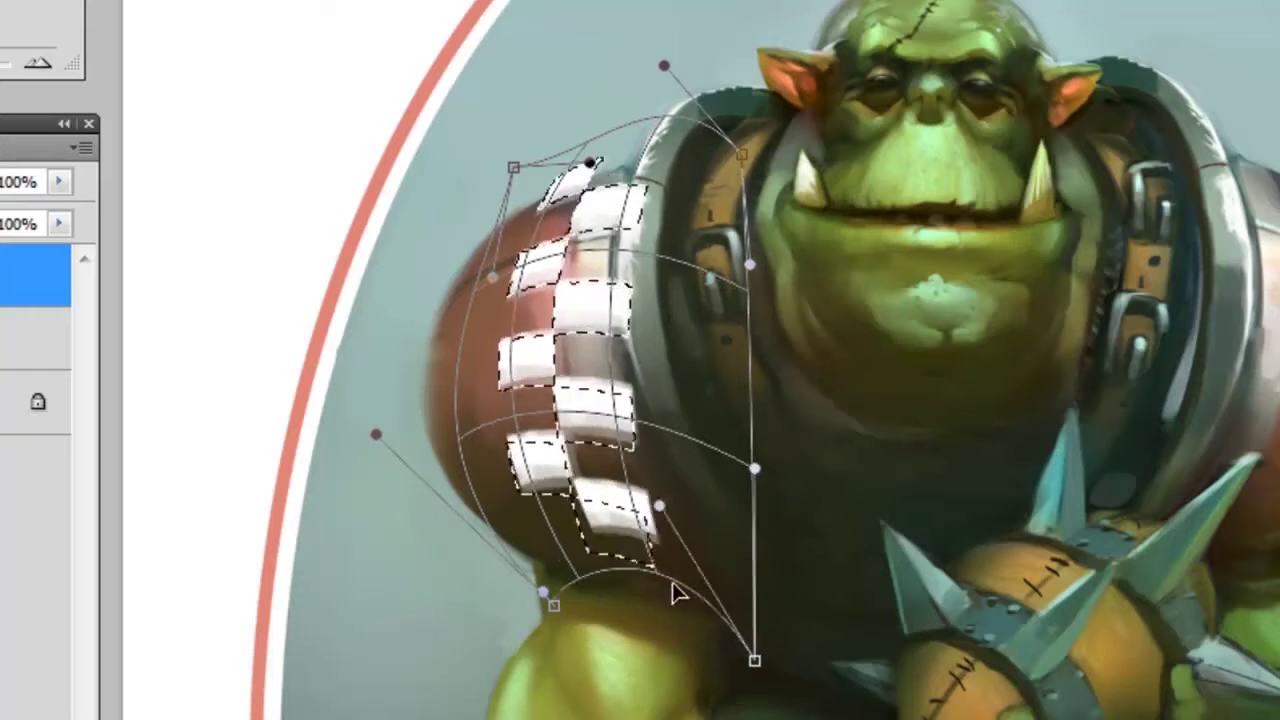
Step: Warp the checkered selection to follow the curve of the orc's shoulder armor, apply the transform and deselect
drag(652, 392, 634, 396)
drag(632, 535, 629, 549)
drag(628, 432, 623, 417)
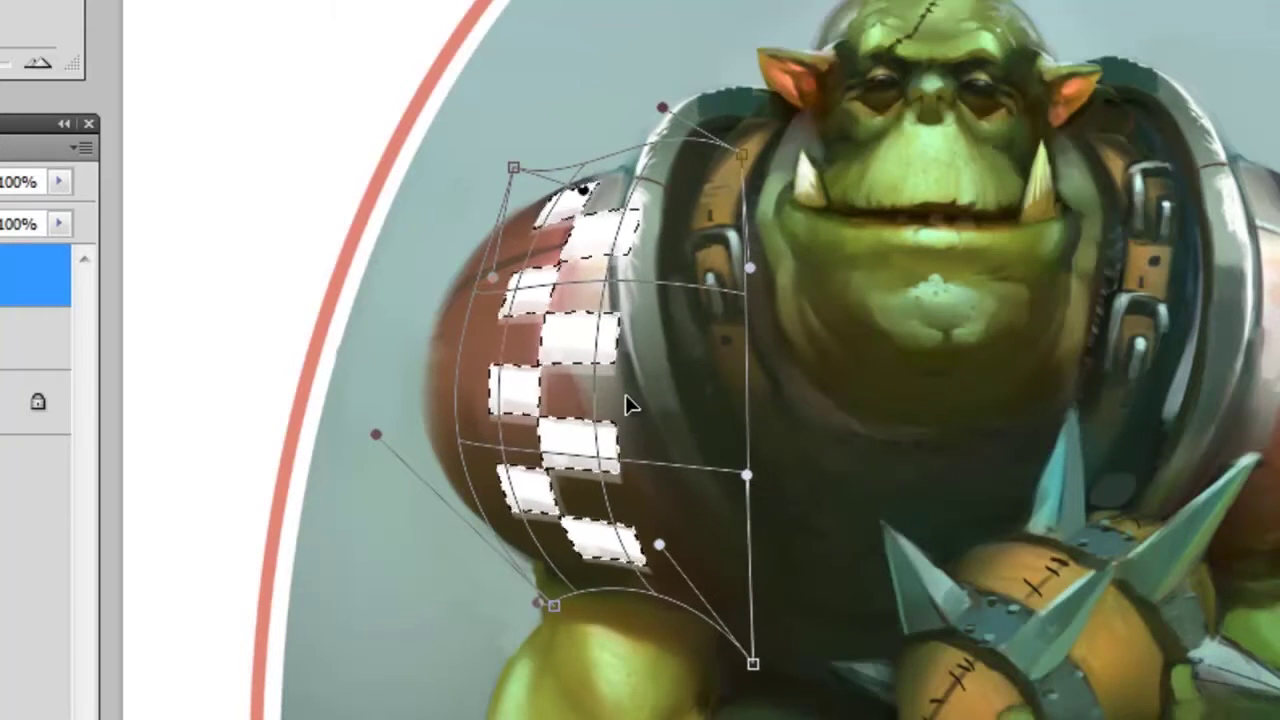
key(Return)
key(v)
key(ctrl+d)
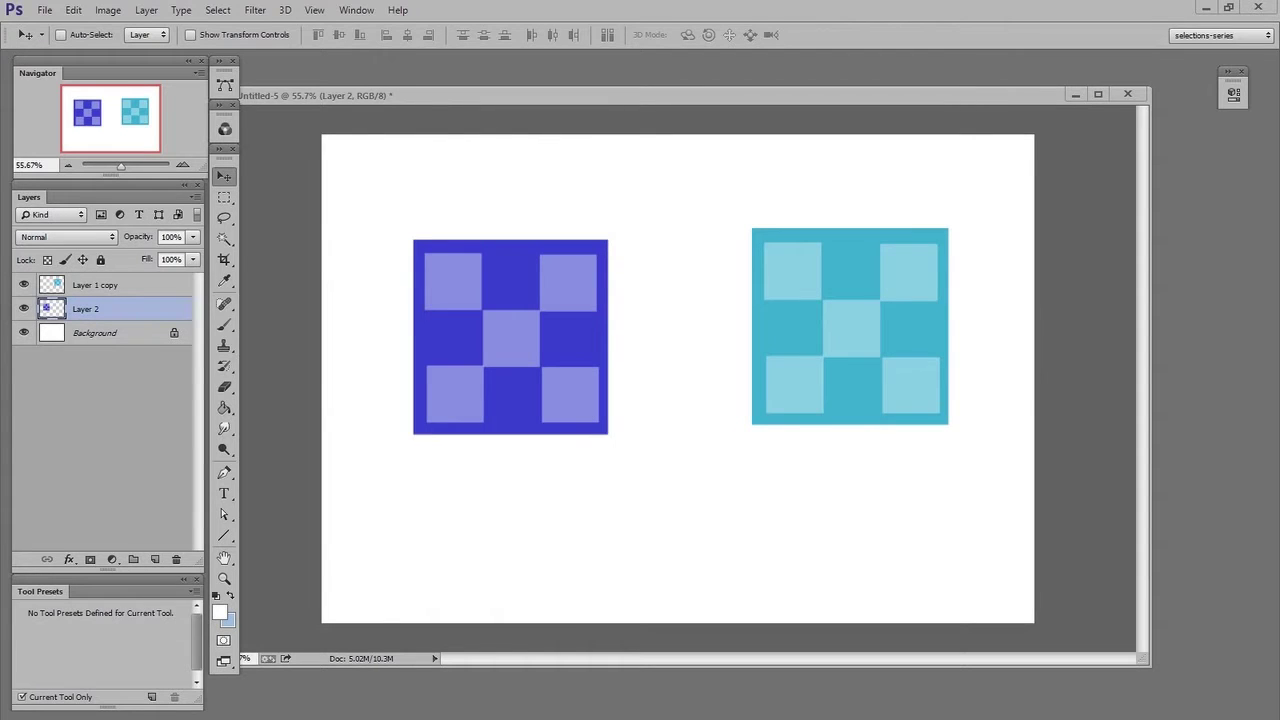
Step: Distort the teal checkered square on Layer 1 copy by pulling its upper-left corner inward, and apply the transform
mouse_move(857, 333)
mouse_down()
mouse_move(847, 341)
mouse_move(860, 329)
mouse_up()
ctrl+click(924, 355)
key(ctrl+t)
drag(932, 364, 924, 373)
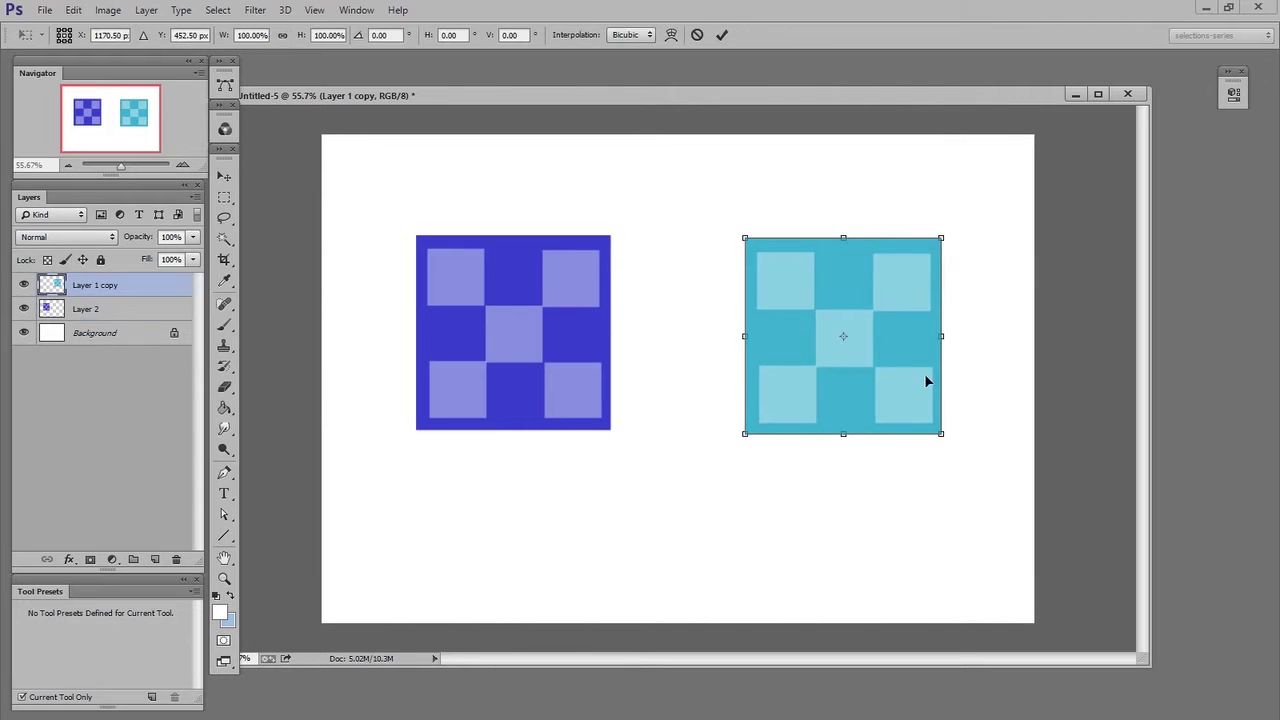
drag(747, 241, 789, 296)
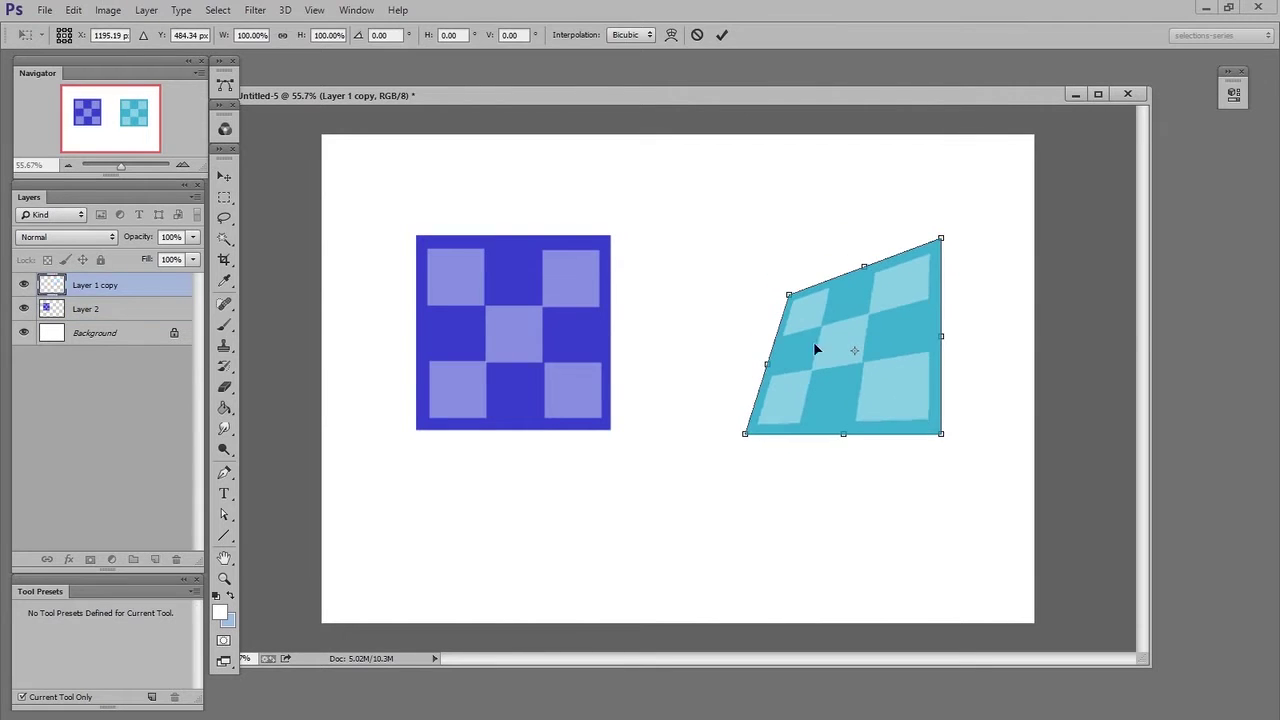
key(Return)
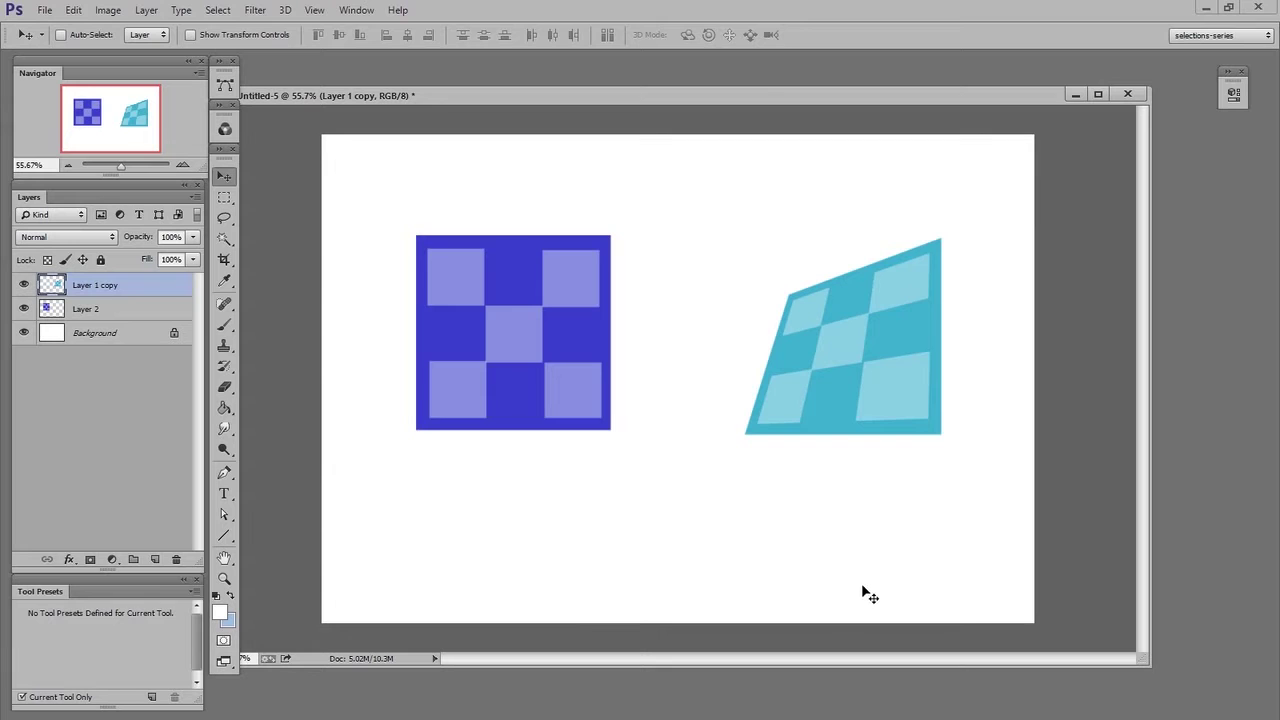
Step: Move the distorted teal square slightly to the left and inspect its Free Transform bounding box
drag(870, 361, 874, 398)
key(ctrl+t)
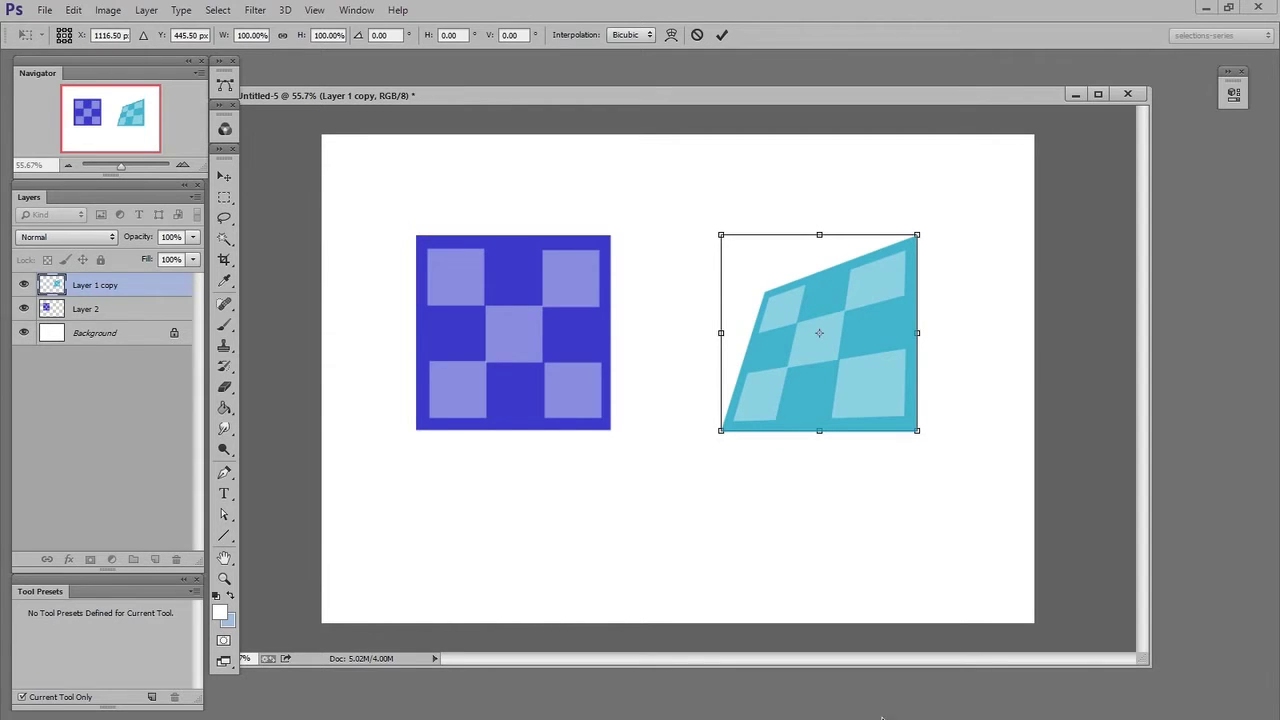
key(Return)
Step: Convert Layer 2, the blue checkered square, to a smart object
click(129, 316)
right_click(130, 316)
click(255, 392)
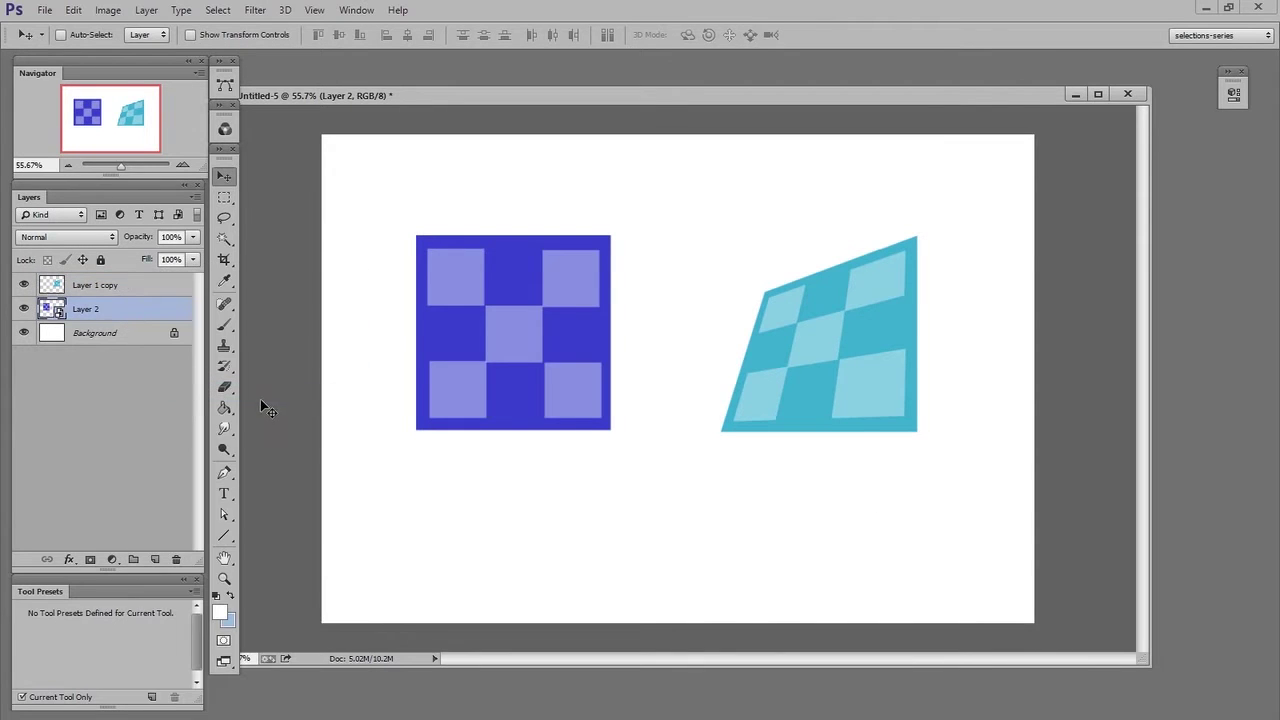
Step: Distort the blue square by pulling its upper-left corner inward, shift it slightly down and right, and apply the transform
key(ctrl+t)
right_click(558, 338)
click(517, 309)
drag(418, 236, 466, 277)
drag(597, 348, 611, 358)
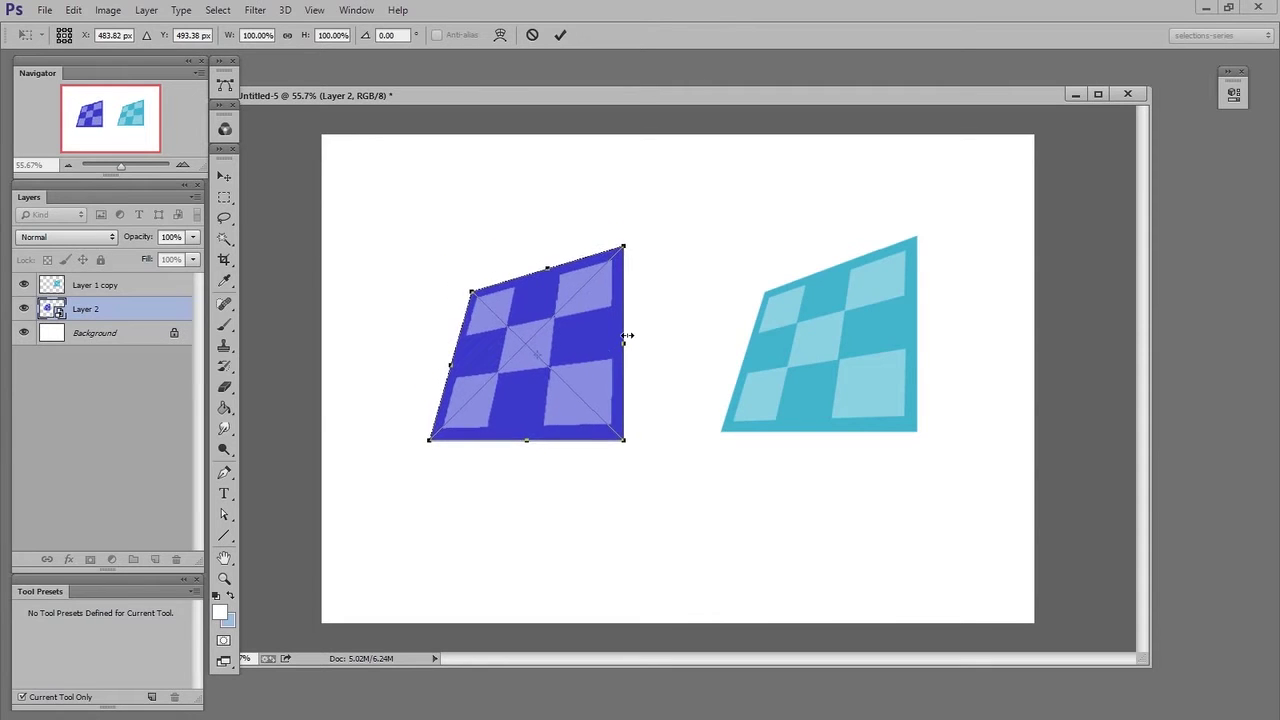
key(Return)
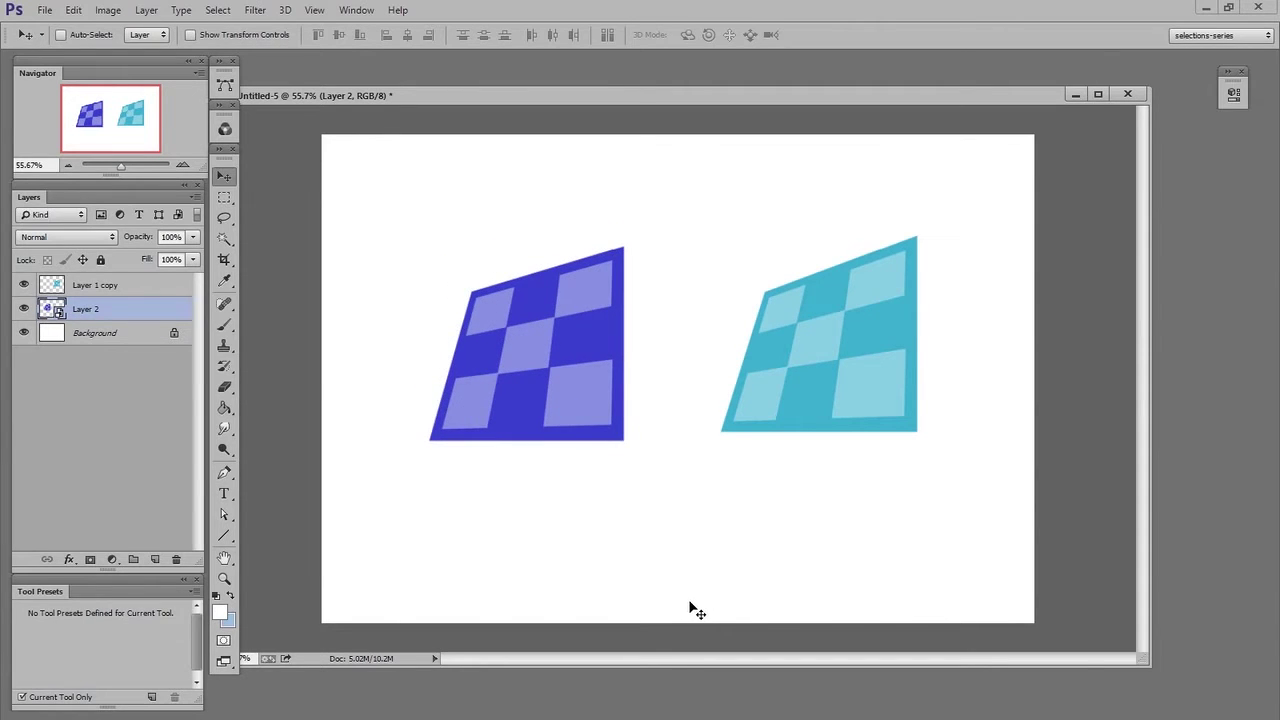
Step: Move the distorted blue square up and right, then Warp it with a custom mesh into a bulging, curved shape
key(ctrl+t)
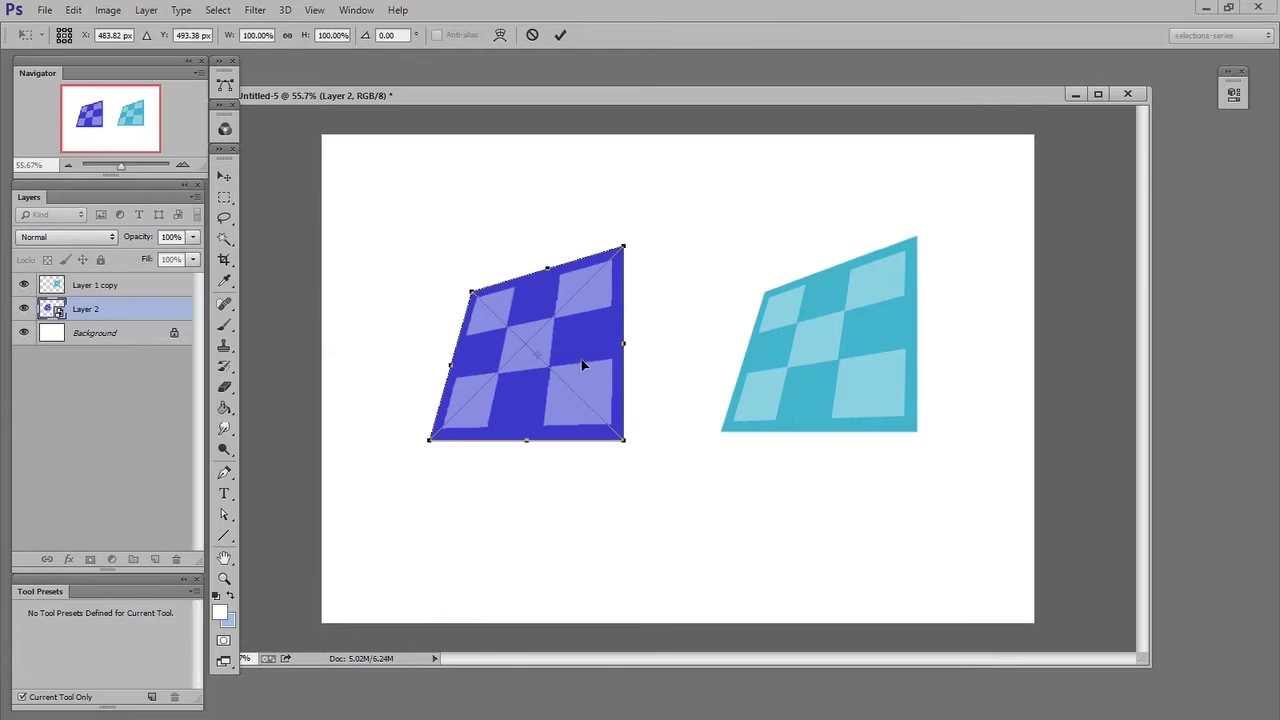
drag(583, 365, 605, 342)
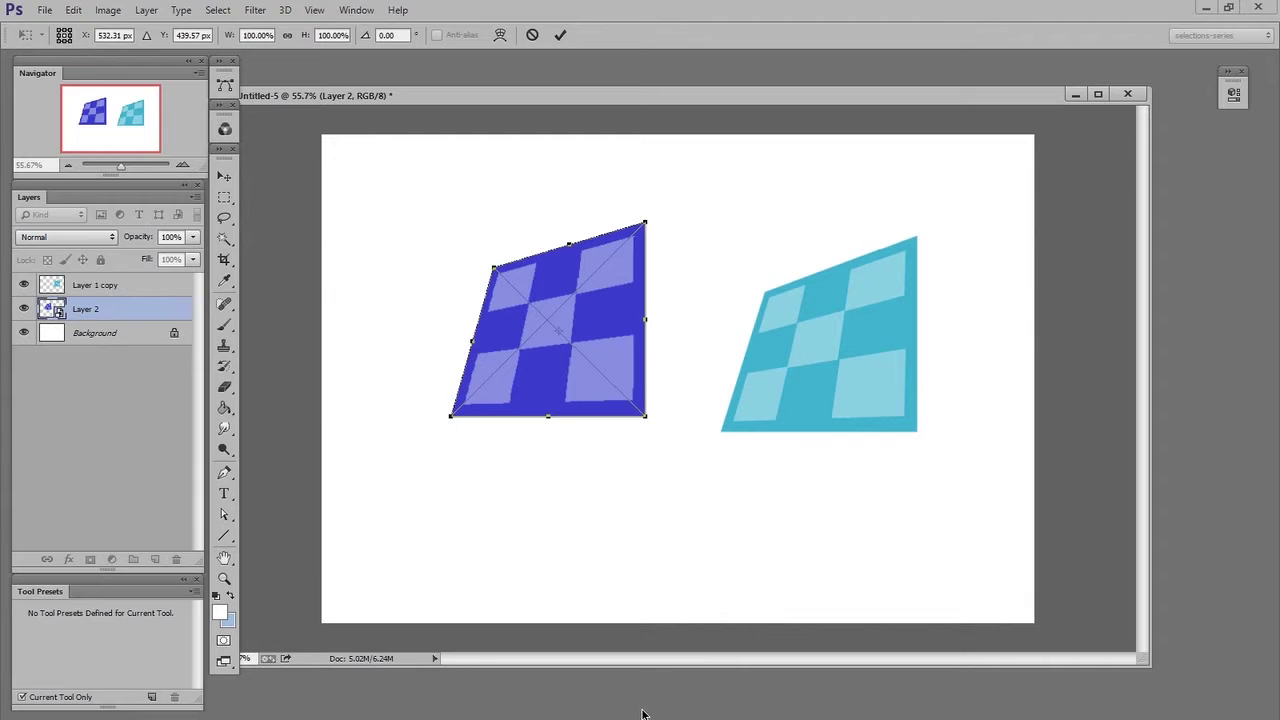
right_click(603, 313)
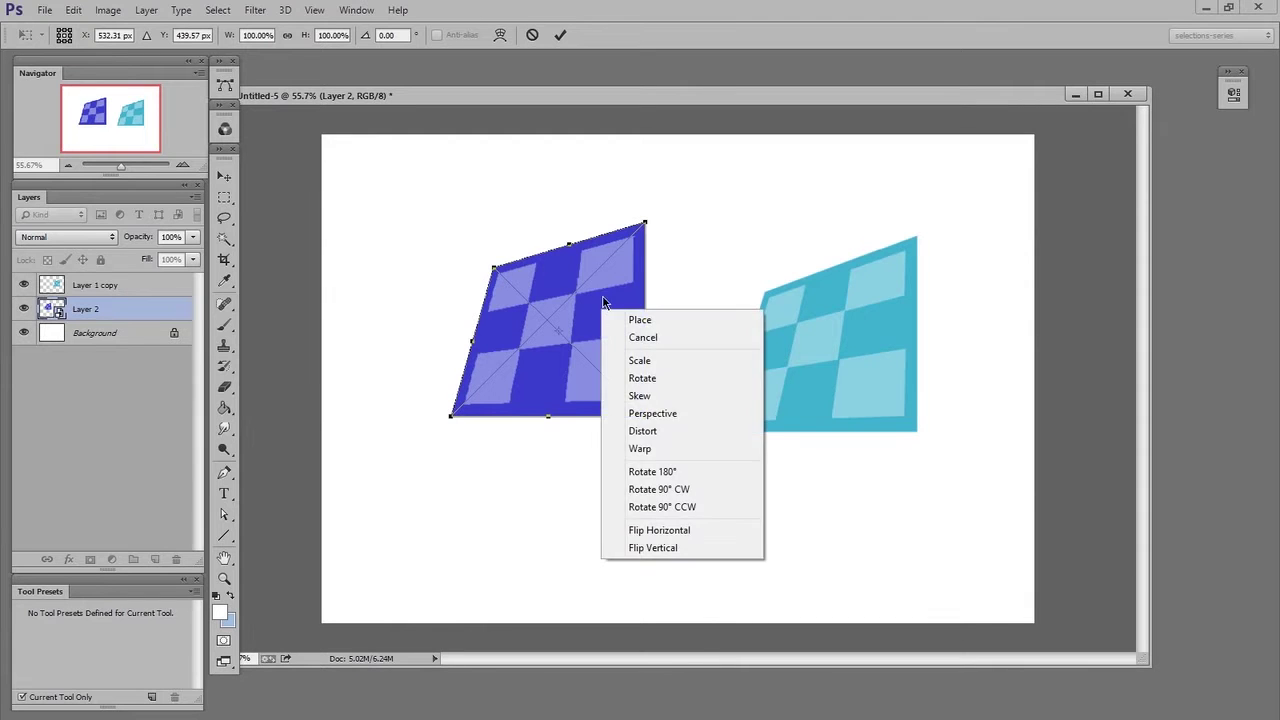
click(661, 448)
drag(527, 299, 587, 252)
drag(646, 222, 673, 213)
drag(645, 416, 668, 417)
drag(563, 420, 558, 332)
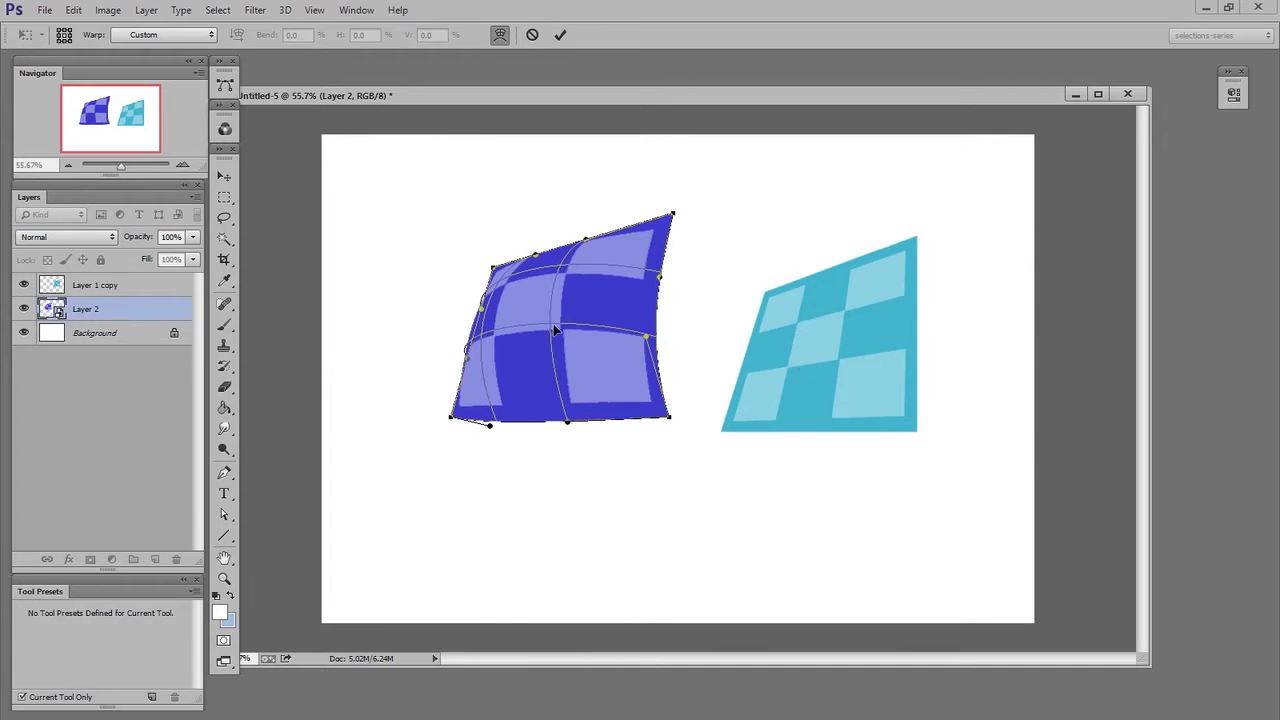
drag(566, 265, 597, 233)
drag(558, 330, 554, 363)
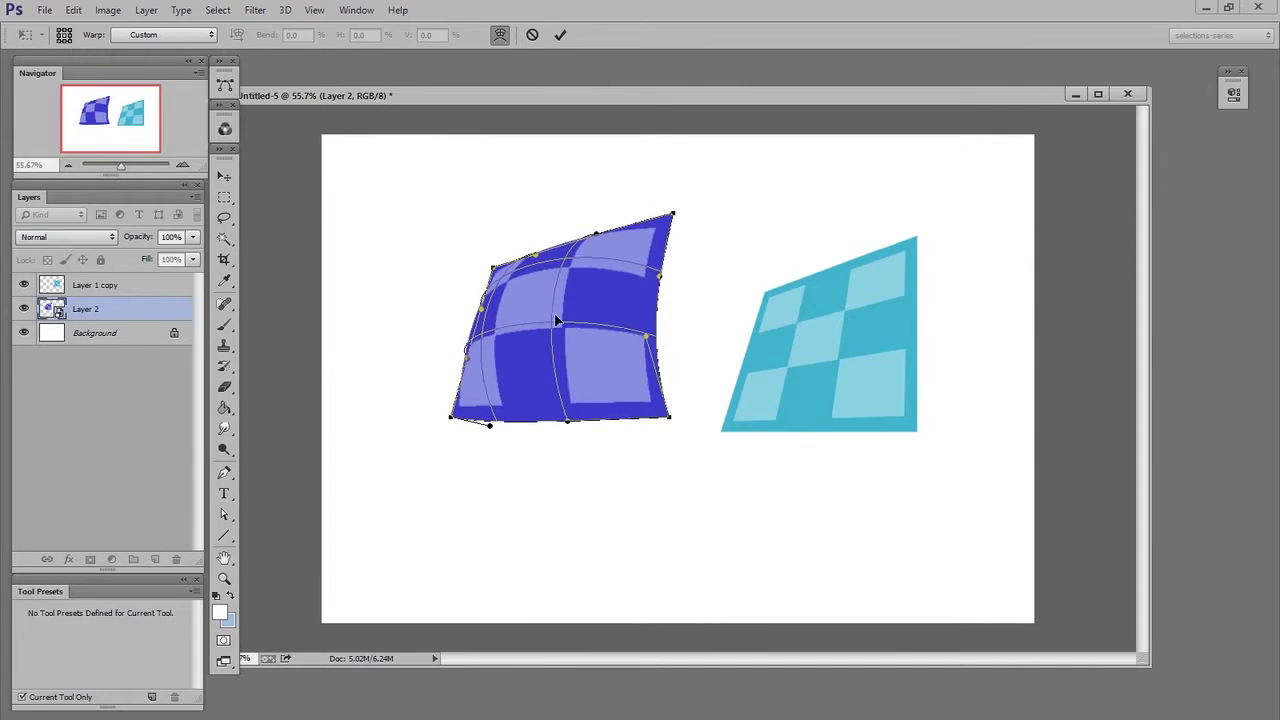
drag(648, 336, 663, 343)
key(Return)
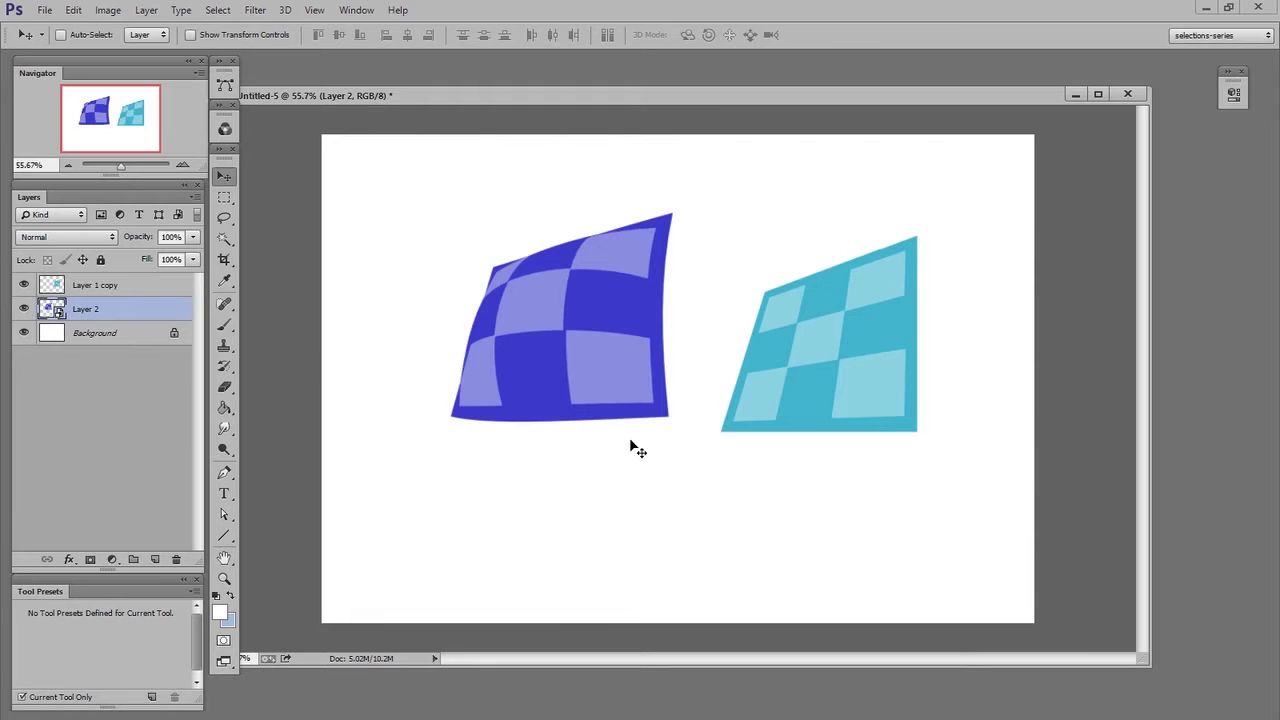
Step: Open the contents of the Layer 2 smart object and place its window beside the warped blue square
double_click(52, 309)
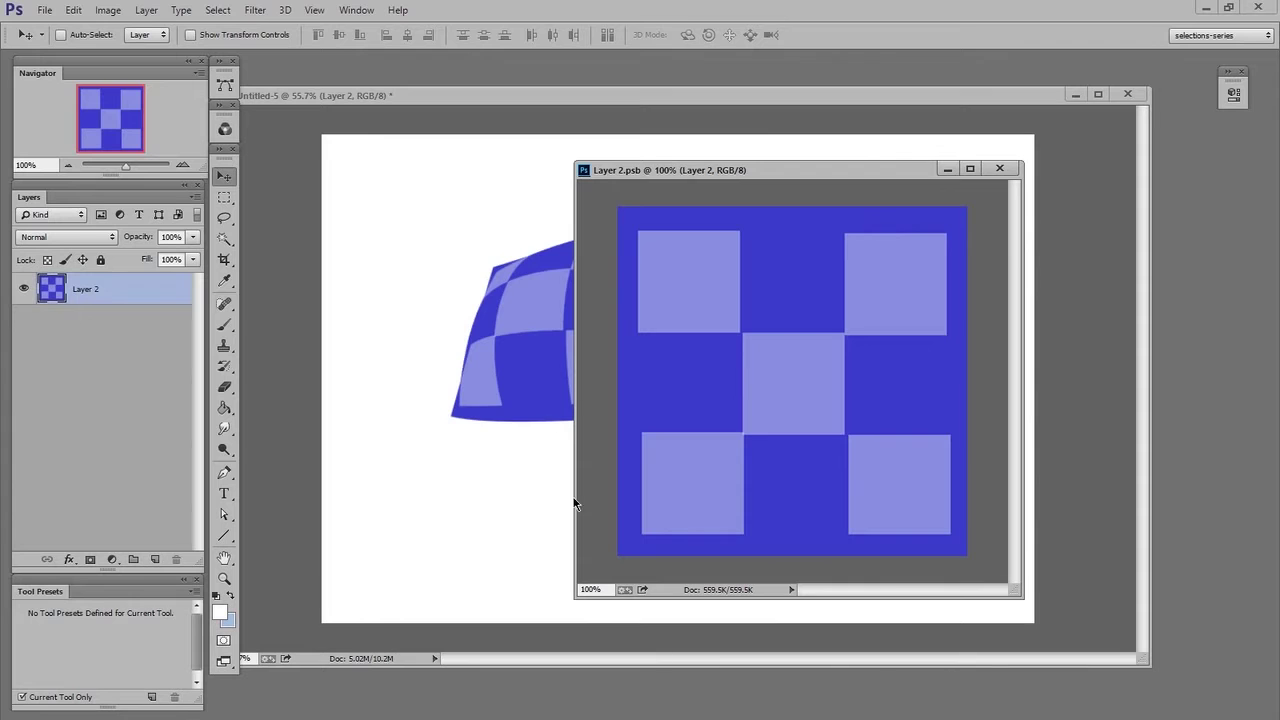
drag(675, 170, 858, 248)
click(614, 403)
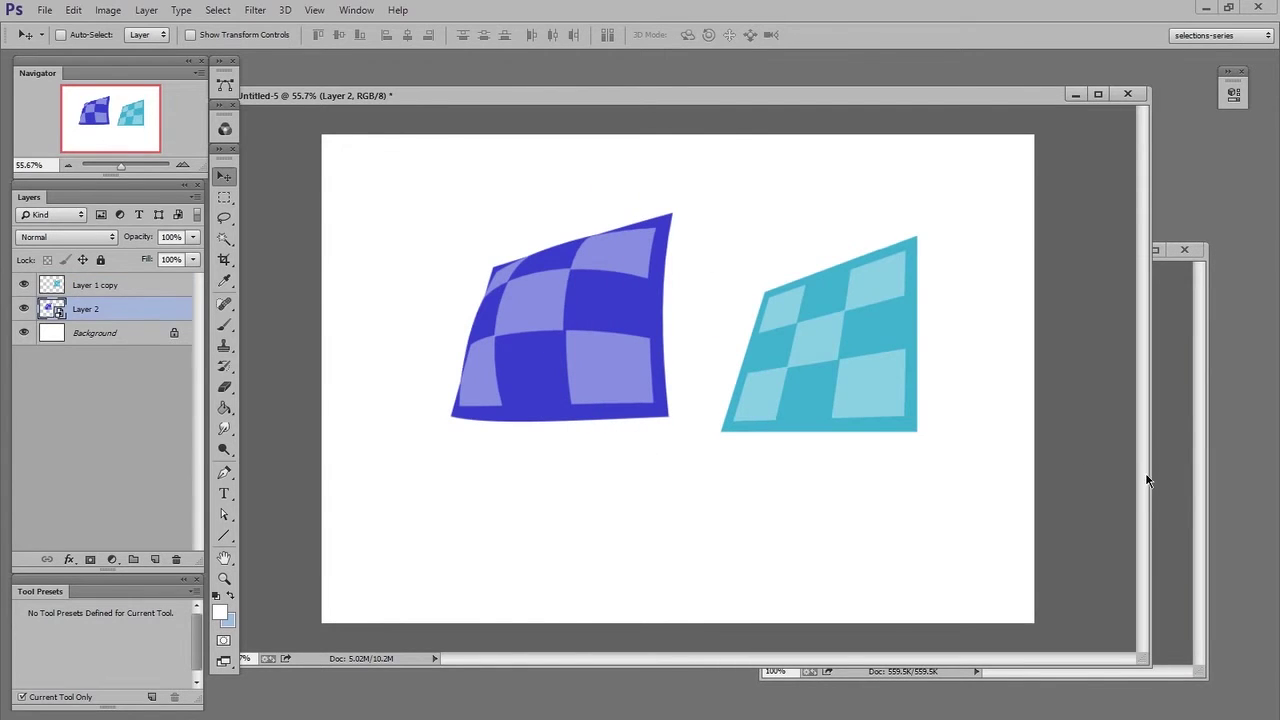
click(1192, 482)
drag(947, 252, 859, 236)
Step: Paint a large red circle at the center of a new layer in Layer 2.psb with a 150 px brush and save
key(ctrl+shift+alt+n)
key(b)
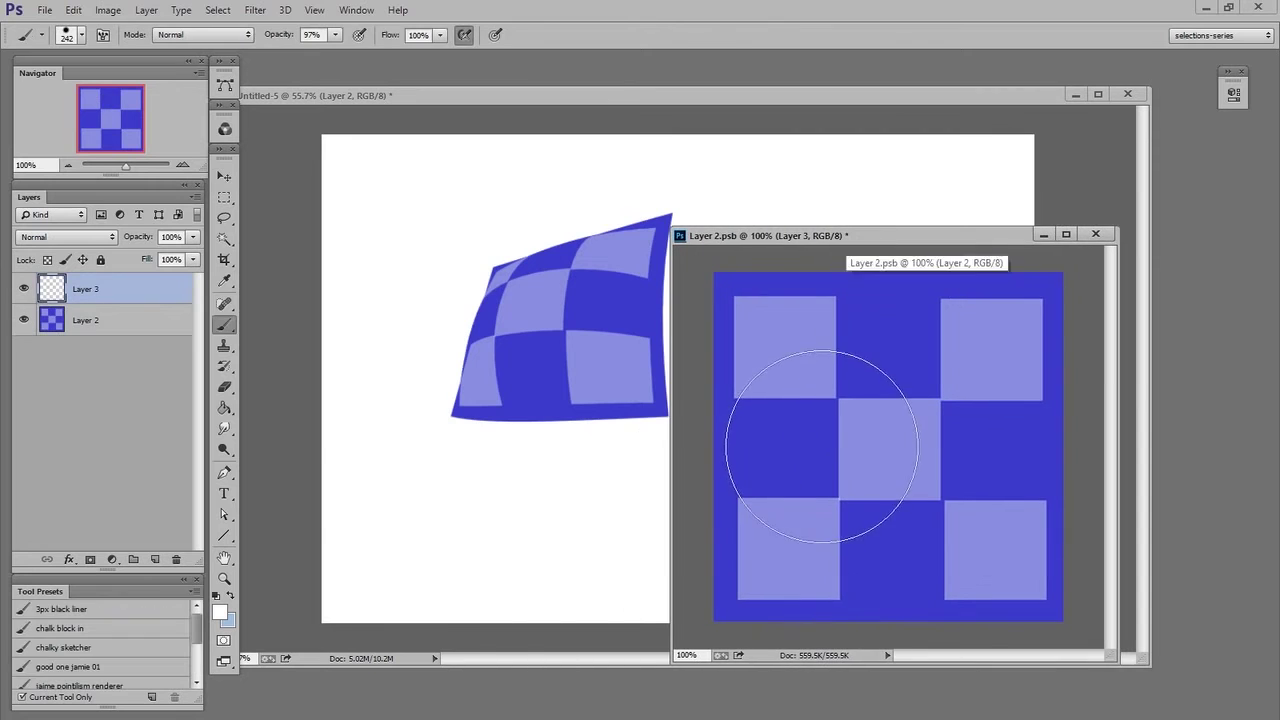
right_click(828, 445)
click(219, 612)
click(786, 374)
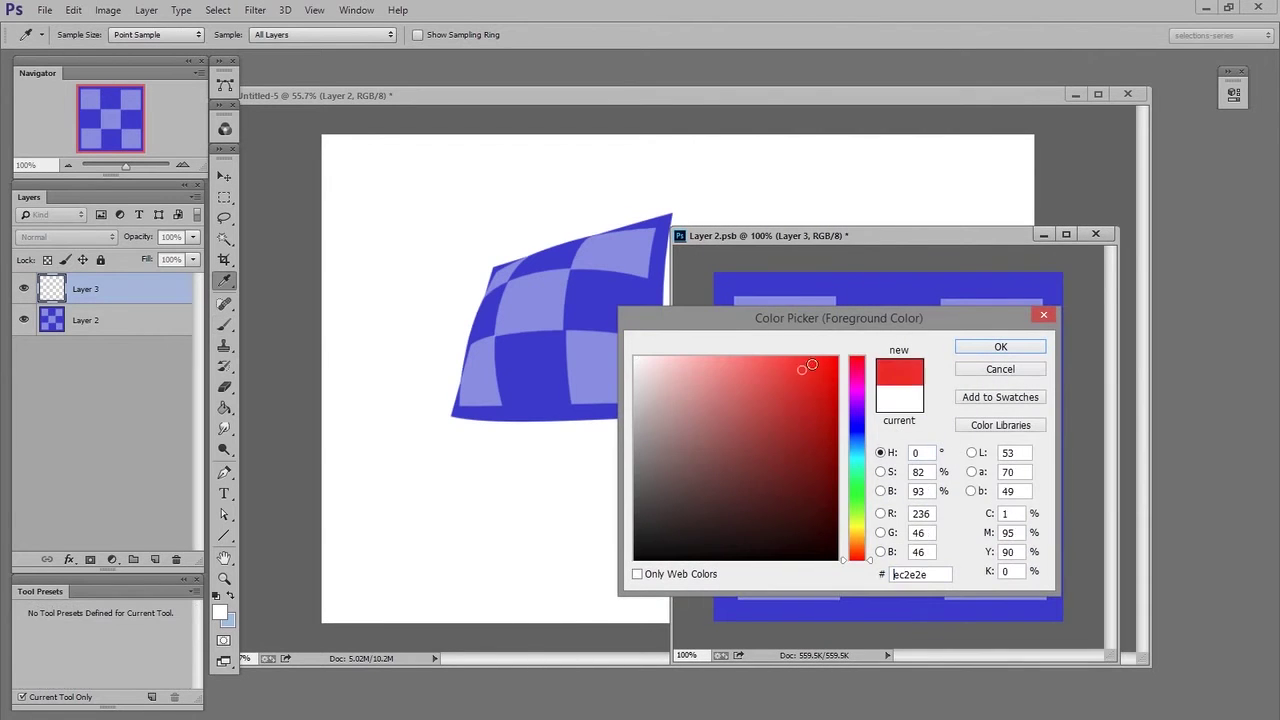
click(1006, 263)
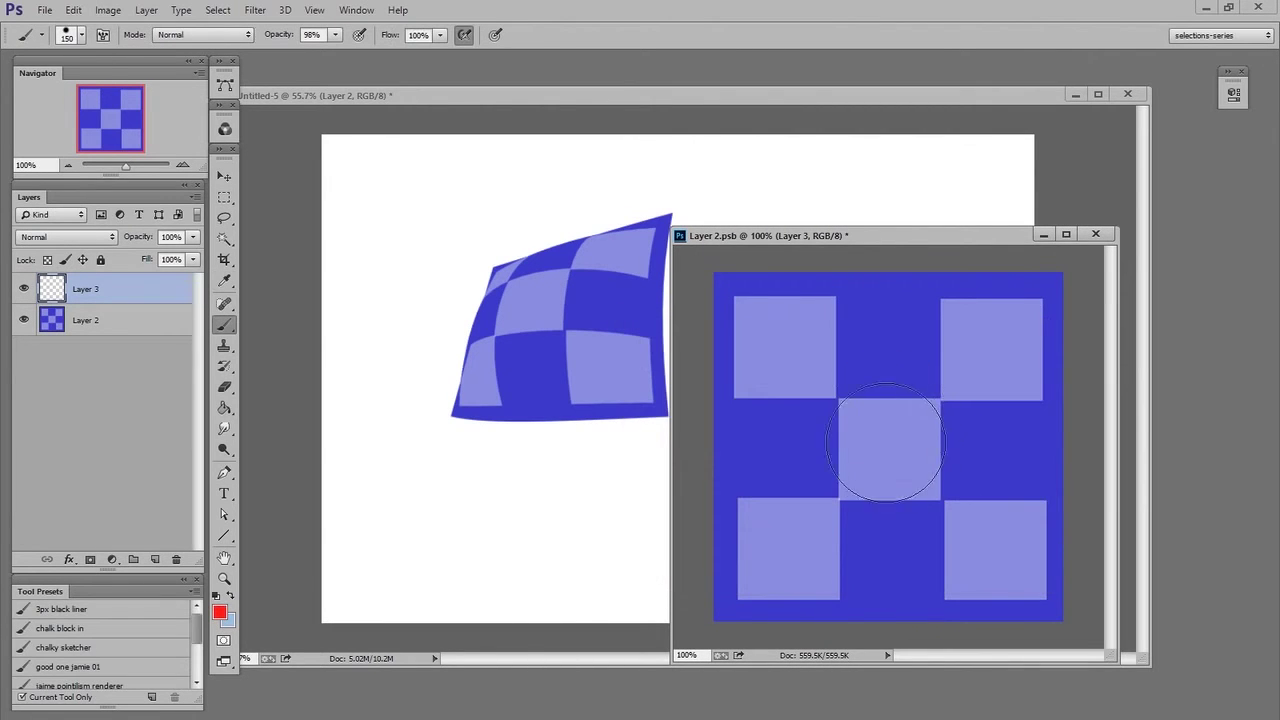
click(896, 446)
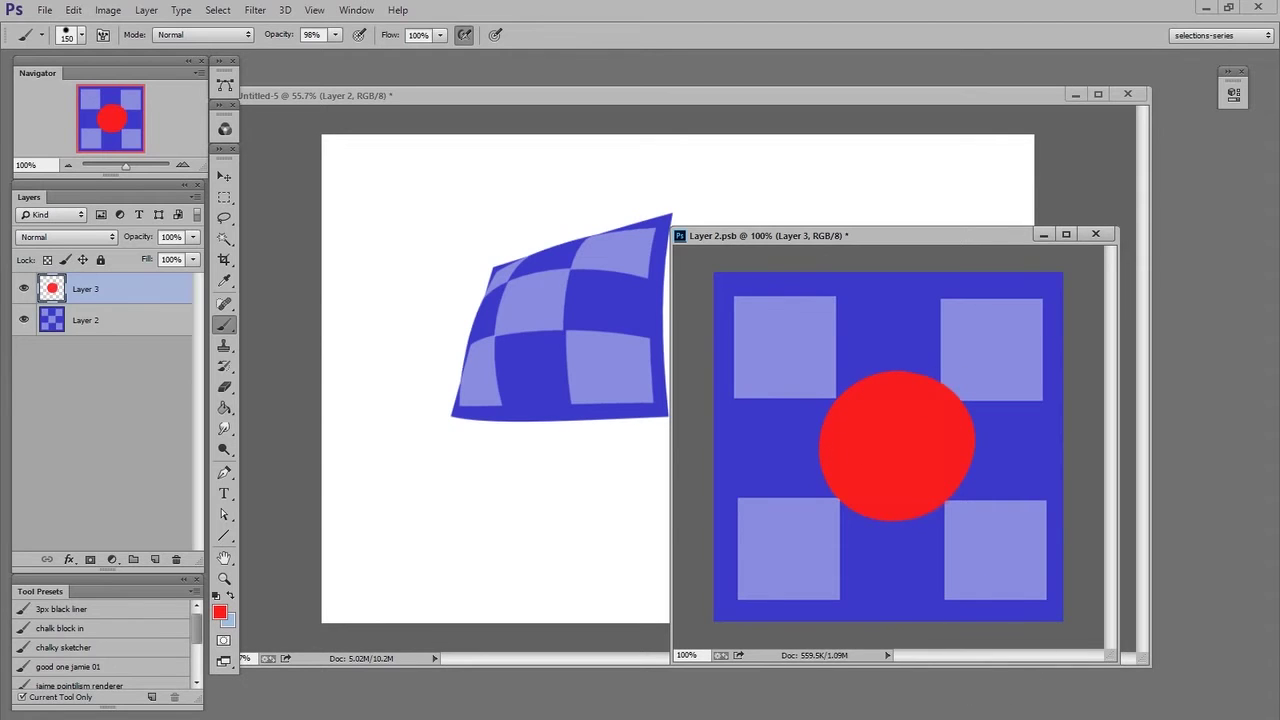
key(ctrl+s)
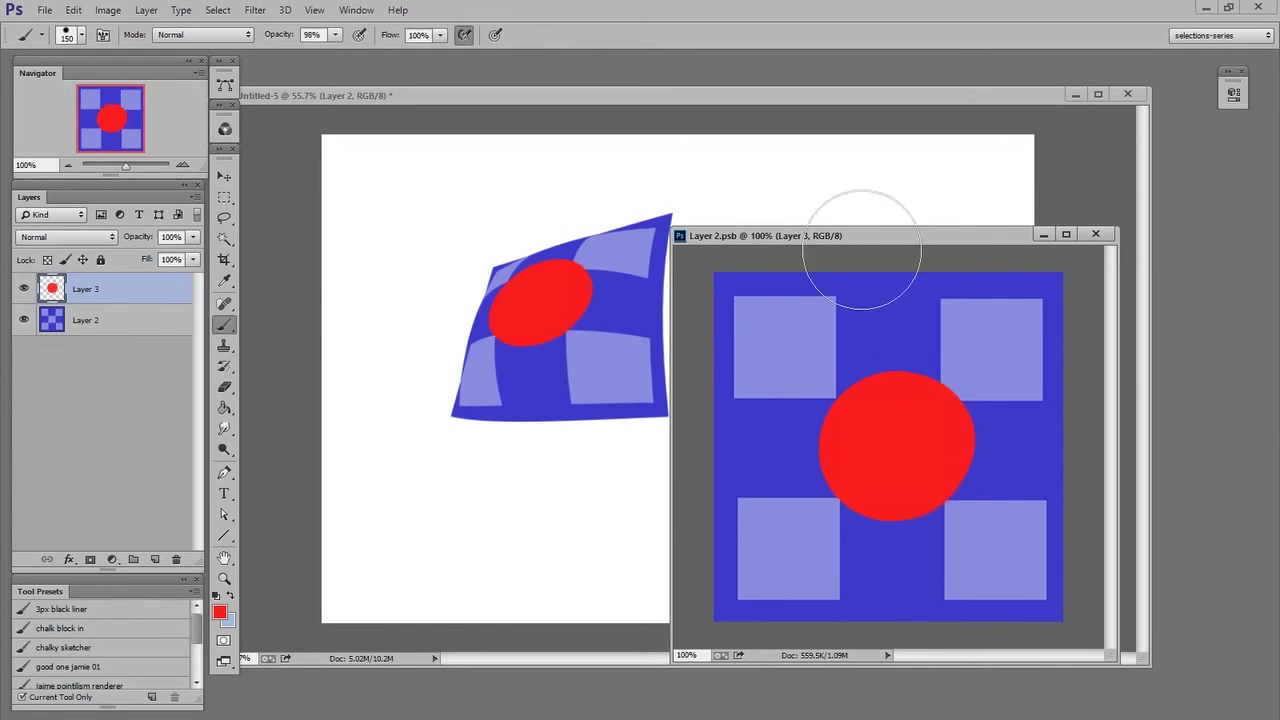
Step: Narrow the main document window beside the smart object contents and switch back to Layer 2.psb
key(ctrl+w)
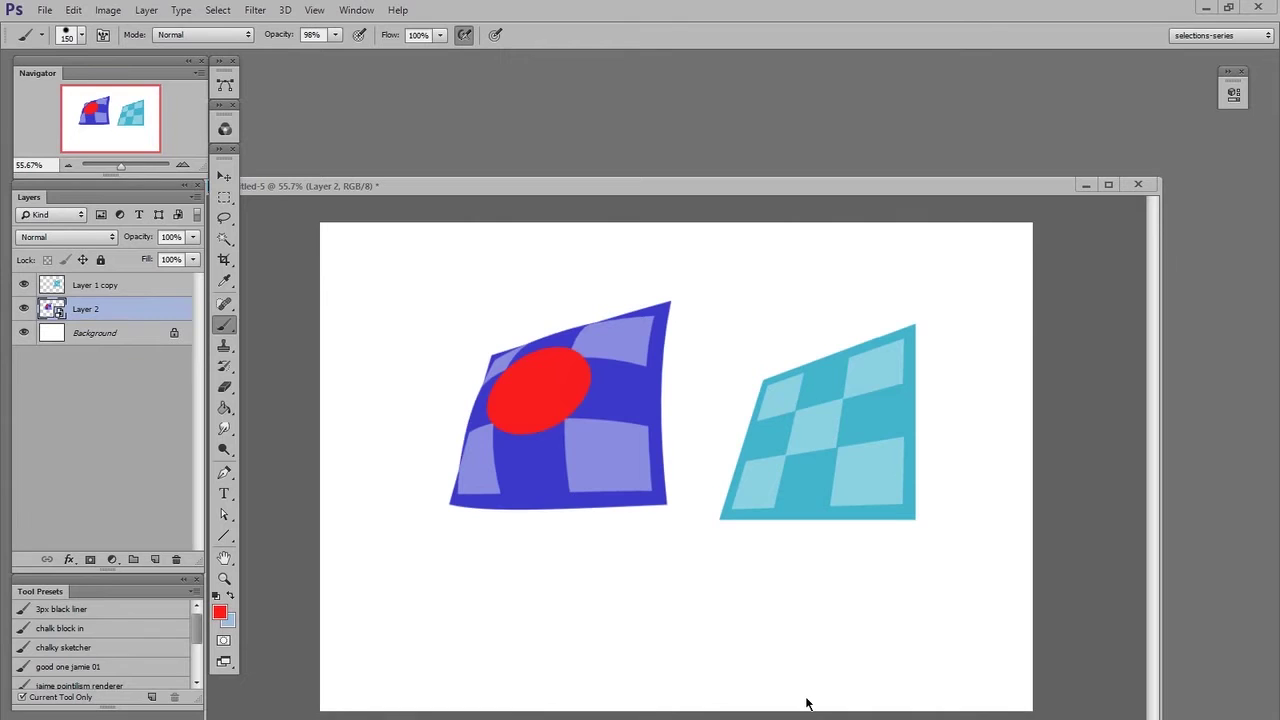
drag(1161, 528, 861, 524)
click(1094, 540)
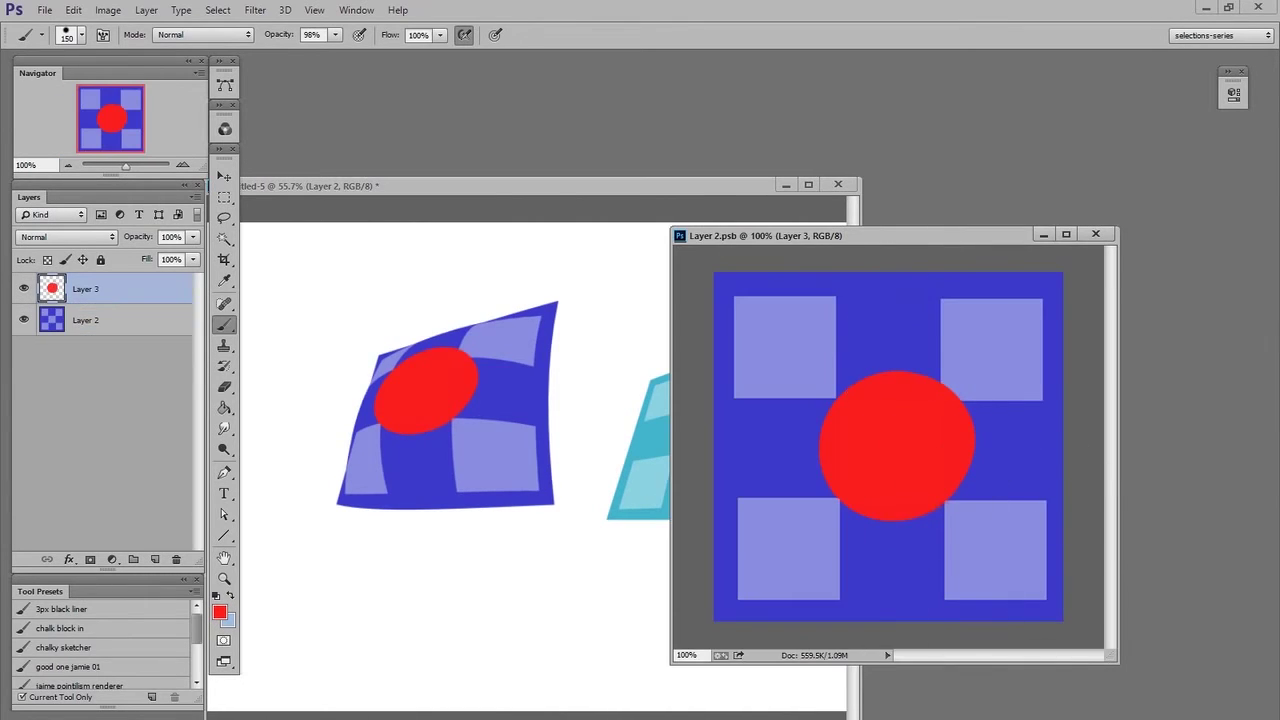
Step: Paste the sticker collage into Layer 2.psb, reposition it to cover the canvas, and save the smart object contents
key(ctrl+v)
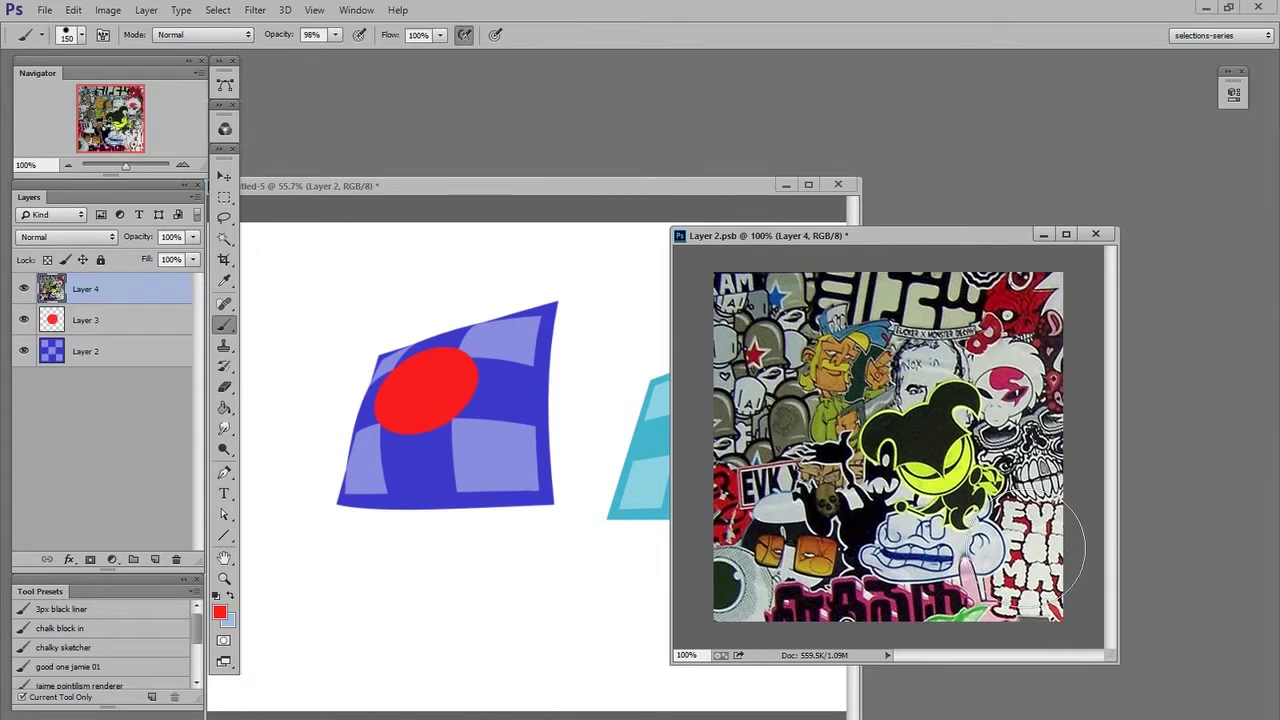
key(v)
key(ctrl+0)
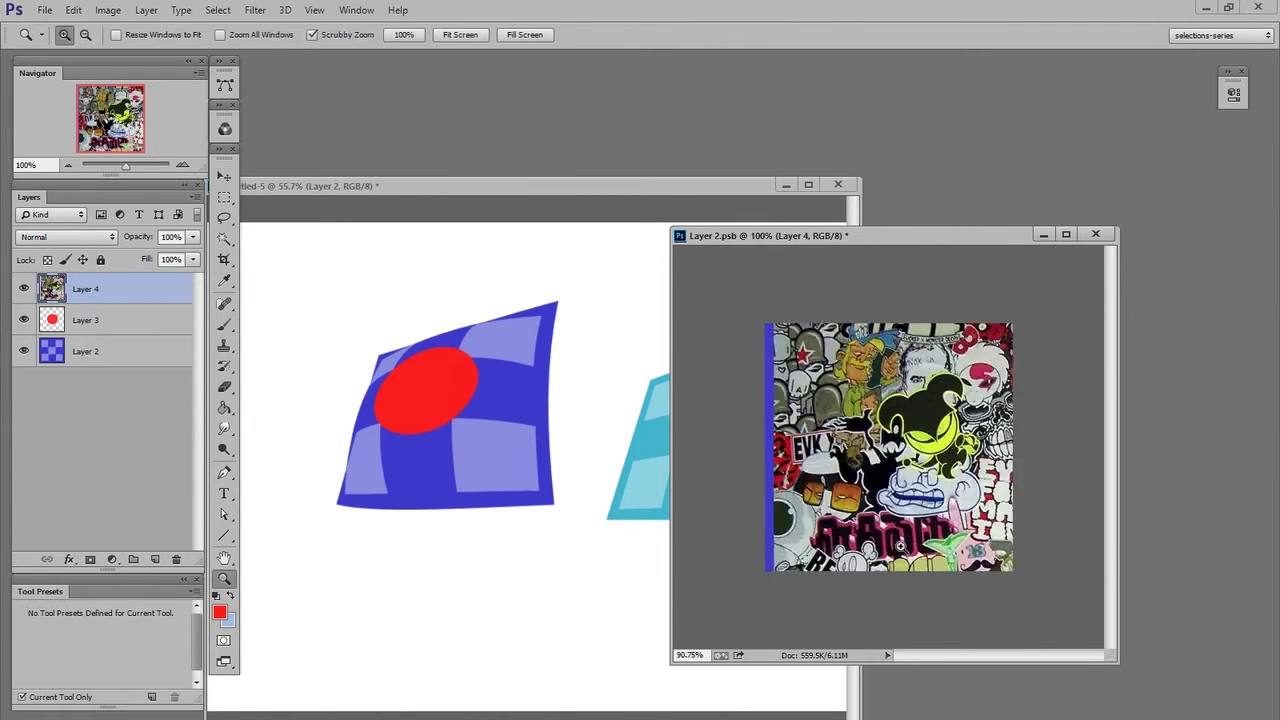
key(ctrl+t)
drag(908, 491, 879, 490)
key(Return)
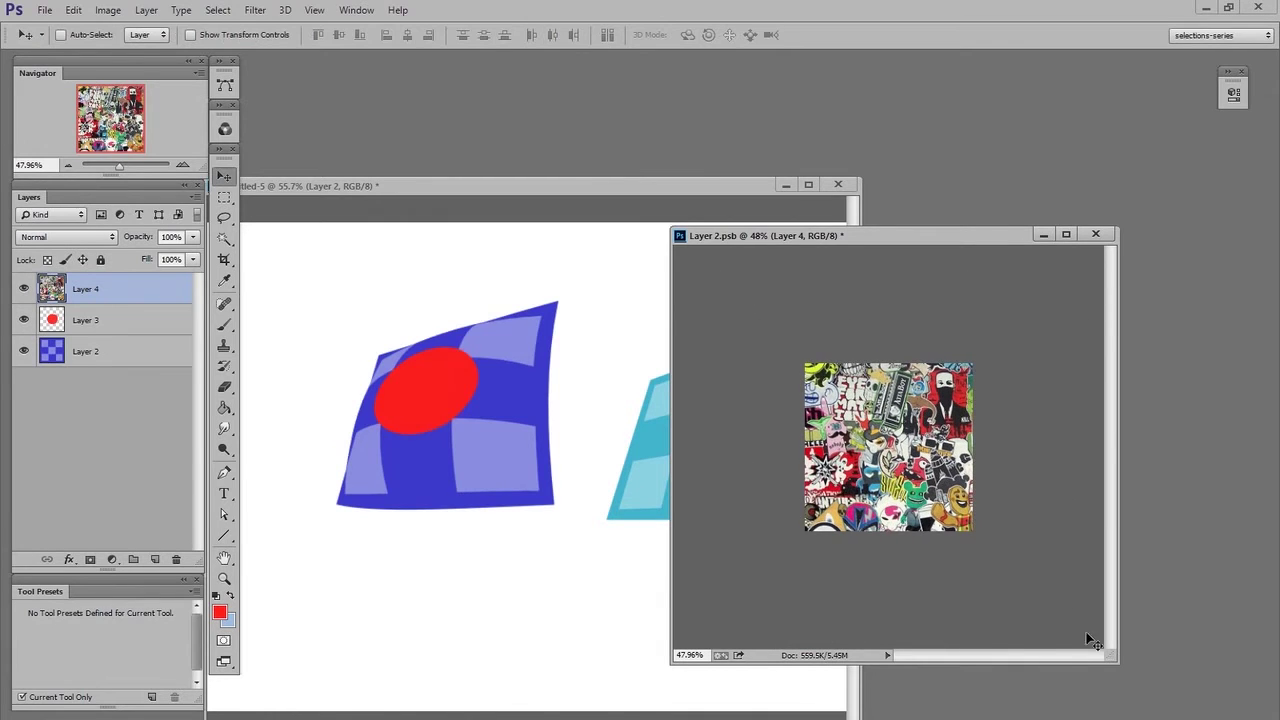
key(ctrl+s)
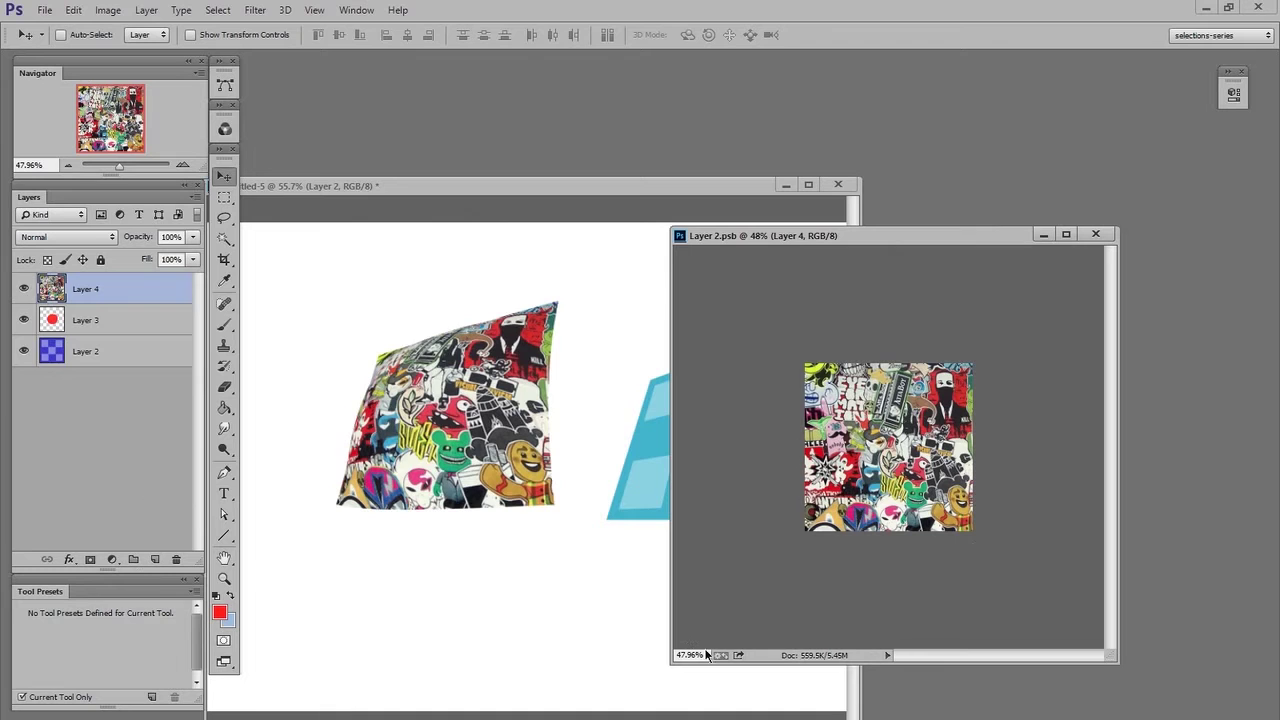
click(138, 490)
drag(600, 190, 682, 182)
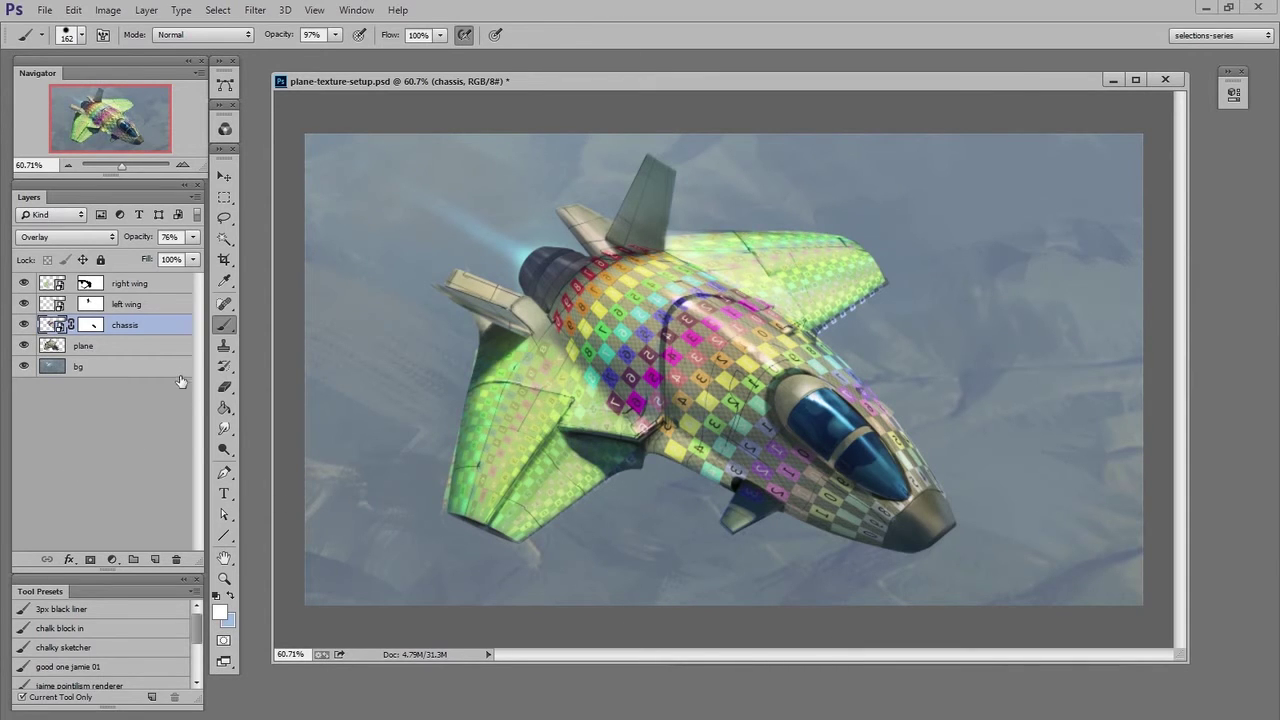
Step: Toggle the plane's chassis layer off and on, and open its smart object contents zoomed out to about 53%
click(24, 324)
click(24, 324)
double_click(50, 324)
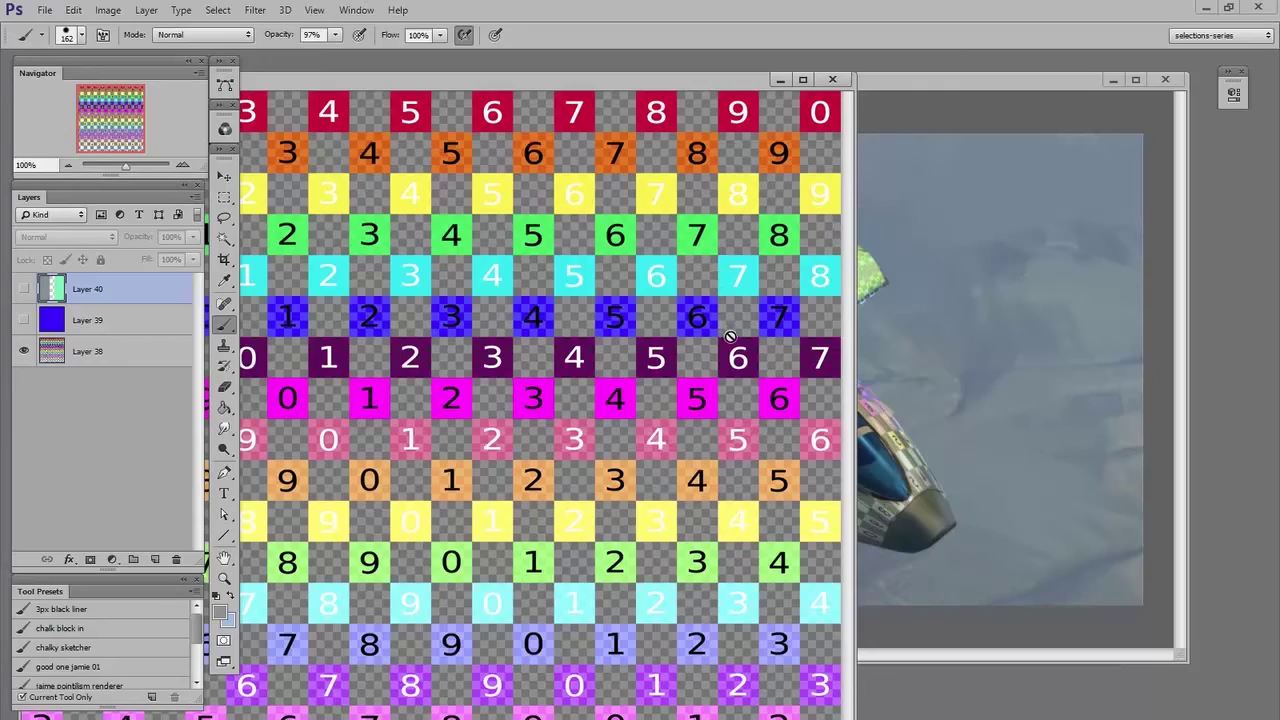
key(z)
alt+click(686, 354)
alt+click(686, 354)
key(b)
mouse_move(738, 86)
mouse_down()
mouse_move(538, 285)
mouse_move(983, 126)
mouse_move(977, 114)
mouse_up()
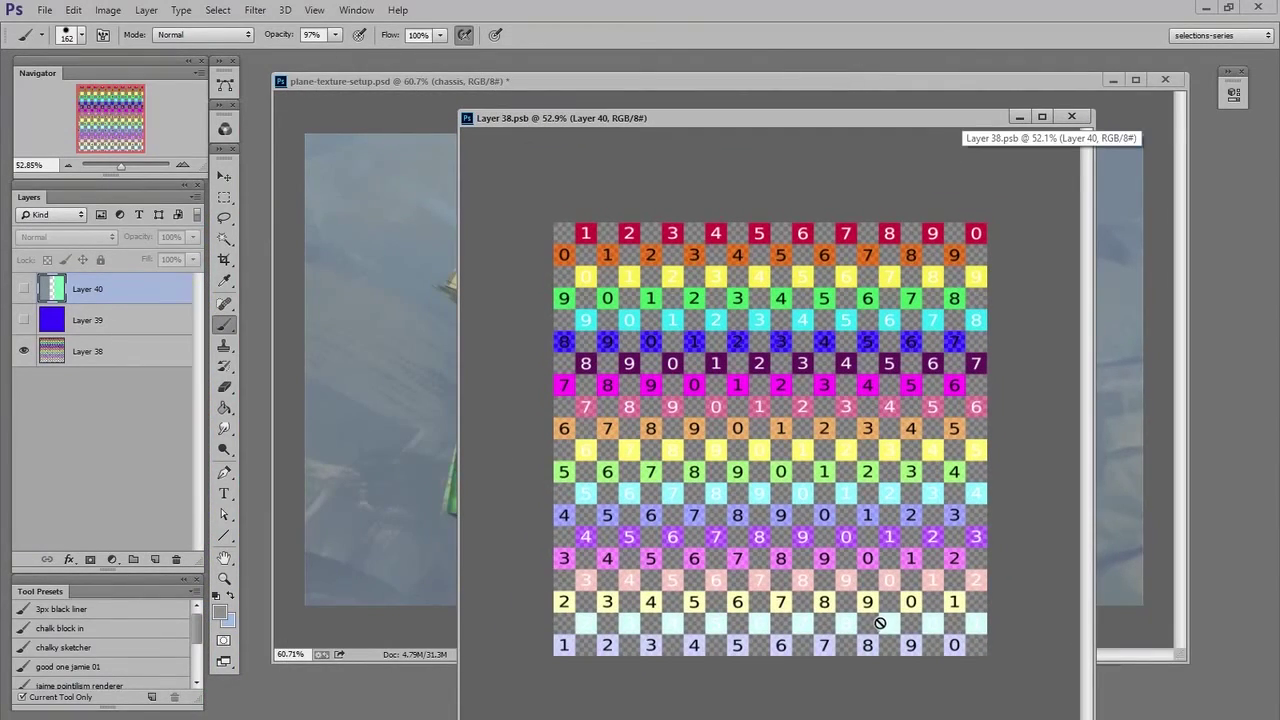
Step: Paste the sticker texture into Layer 38.psb, fit it over the numbered grid with Free Transform, and save and close the contents
key(ctrl+v)
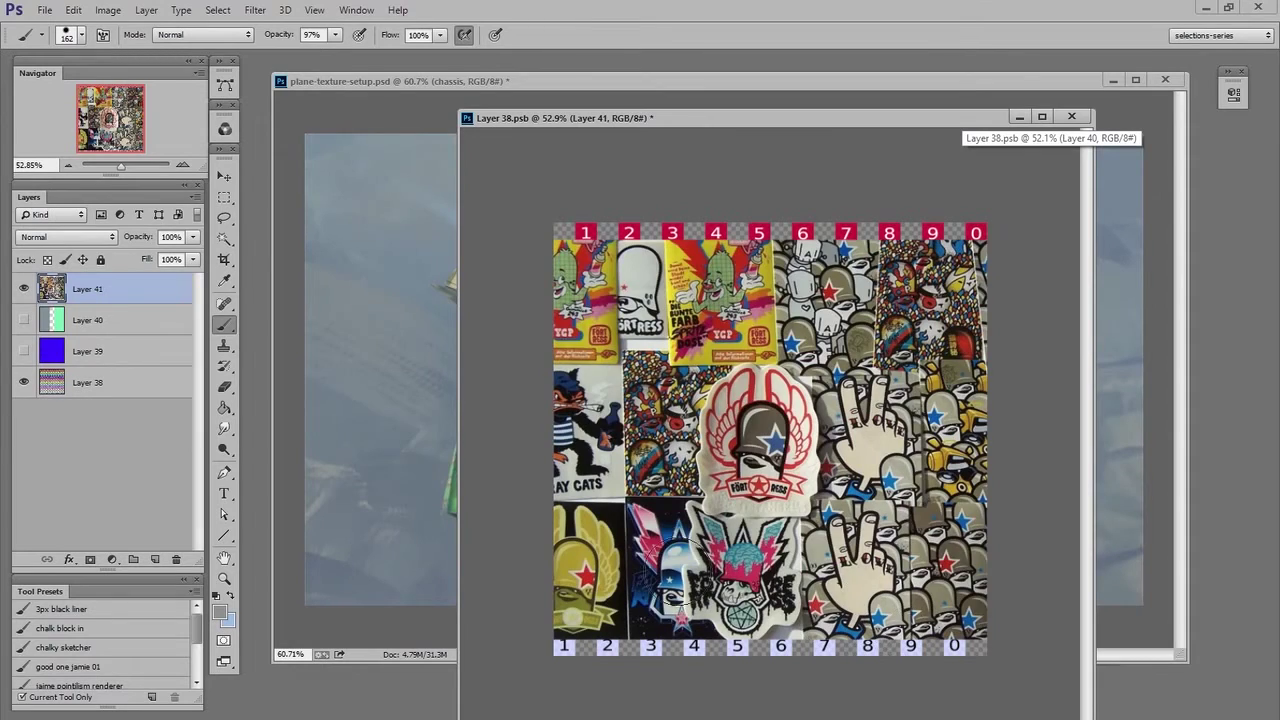
key(v)
key(ctrl+t)
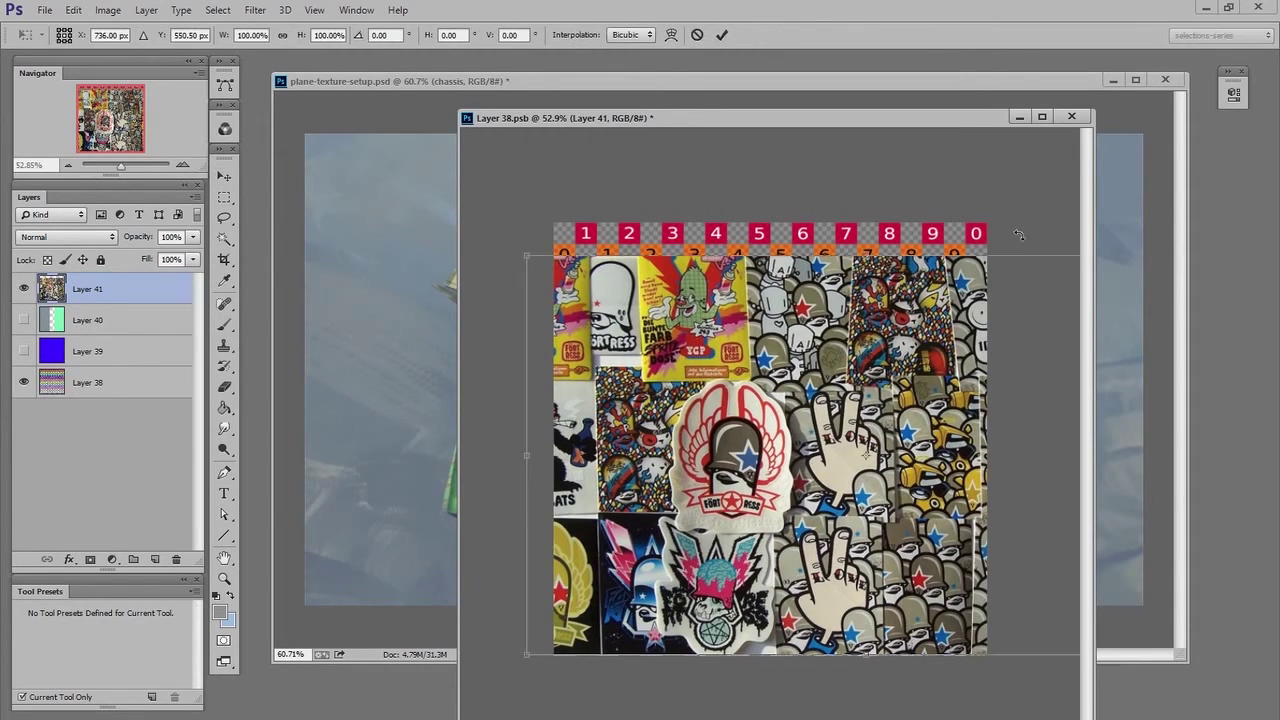
drag(735, 416, 765, 346)
drag(556, 576, 486, 631)
drag(908, 606, 890, 634)
key(Return)
key(ctrl+s)
key(ctrl+w)
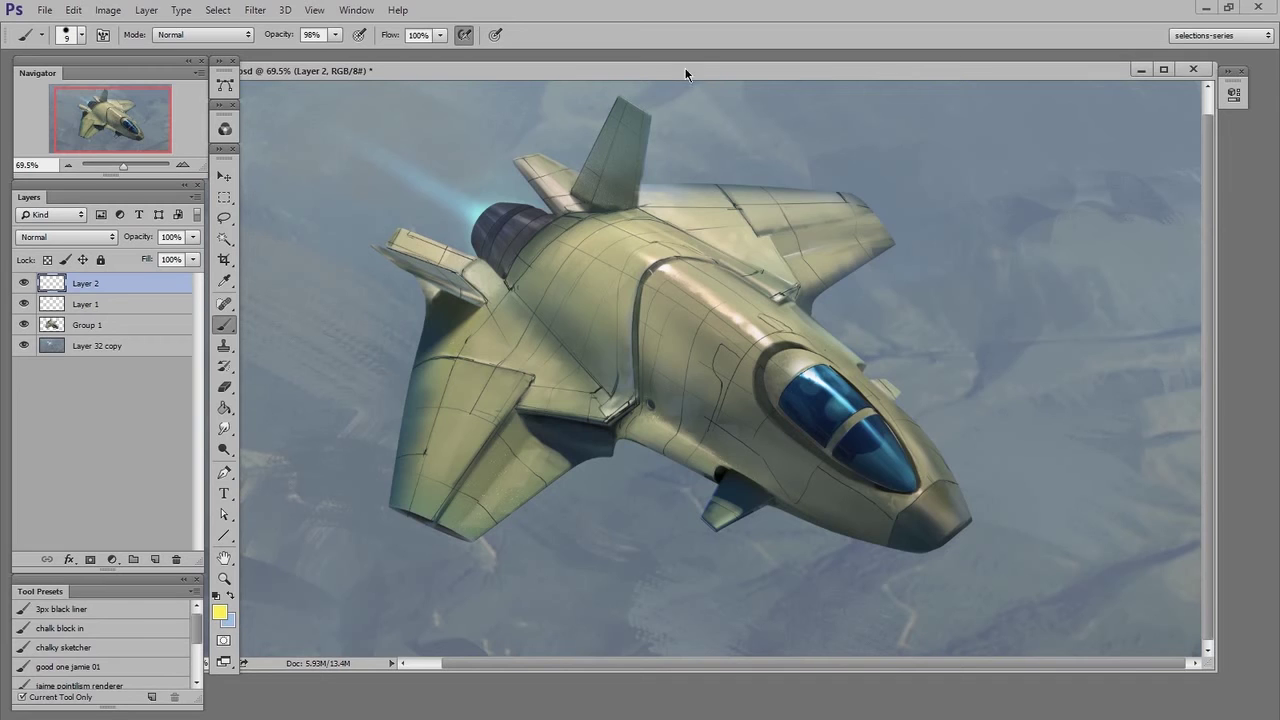
Step: Paint yellow guide lines on Layer 2 along the four sides of the plane's chassis
mouse_move(490, 293)
mouse_down()
mouse_move(860, 560)
mouse_move(978, 500)
mouse_move(575, 200)
mouse_up()
drag(668, 222, 1000, 484)
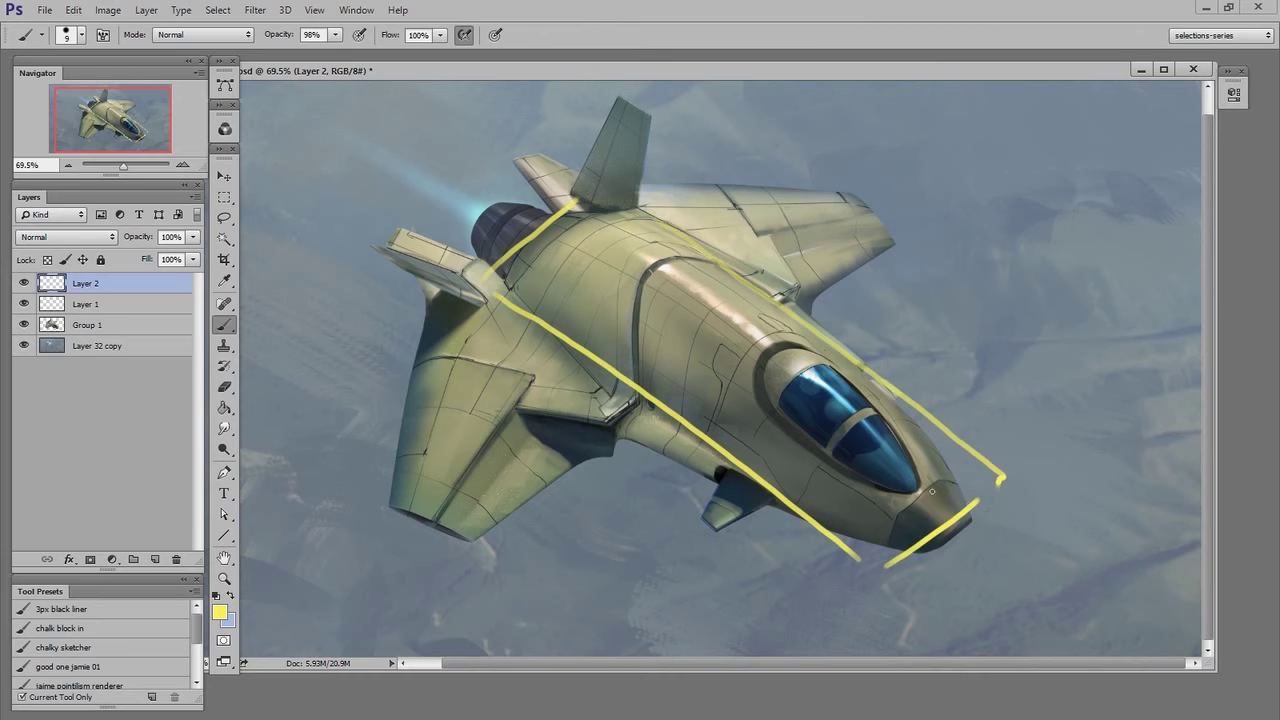
Step: Paint straight yellow guide lines along the edges of both wings to box in their overall shapes
drag(645, 412, 469, 557)
drag(427, 315, 345, 487)
drag(356, 497, 507, 561)
drag(453, 318, 651, 416)
drag(655, 212, 793, 302)
drag(803, 308, 899, 238)
drag(614, 183, 860, 202)
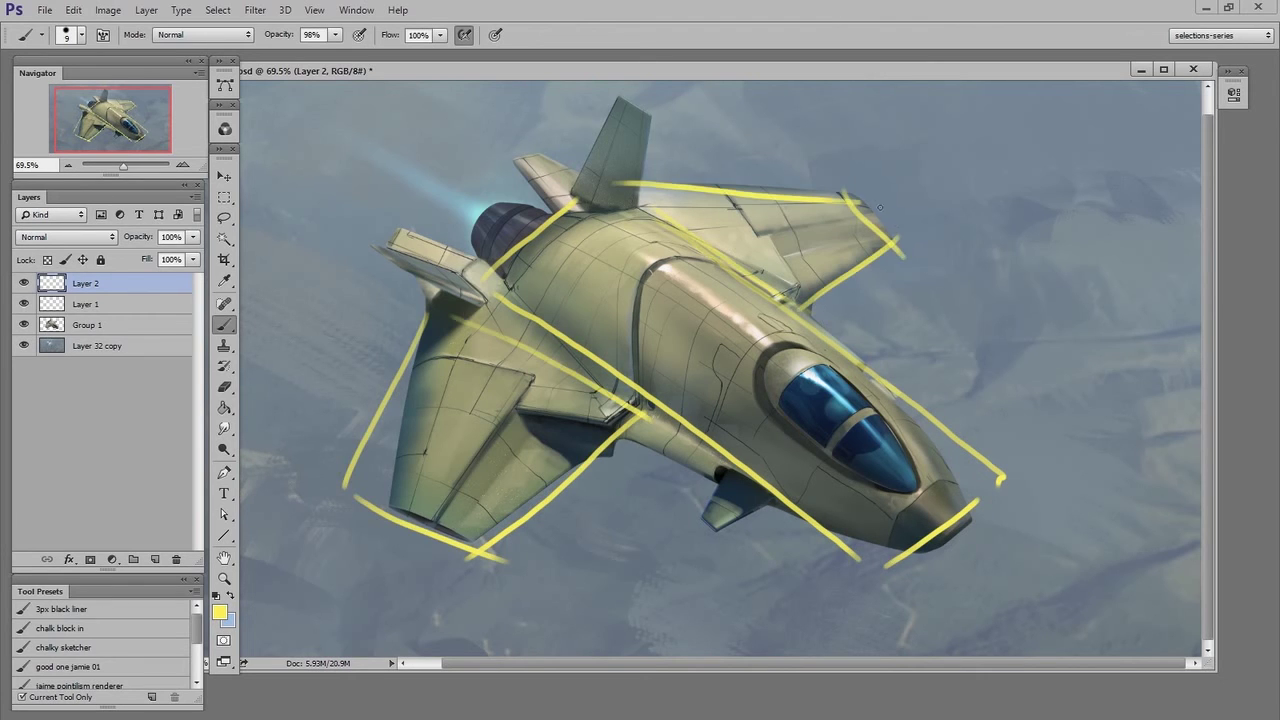
Step: Erase the overshooting guide line at the far wing's tip with a smaller eraser
key(e)
key(bracketleft)
key(bracketleft)
key(bracketleft)
key(bracketleft)
key(bracketleft)
key(bracketleft)
drag(905, 258, 895, 244)
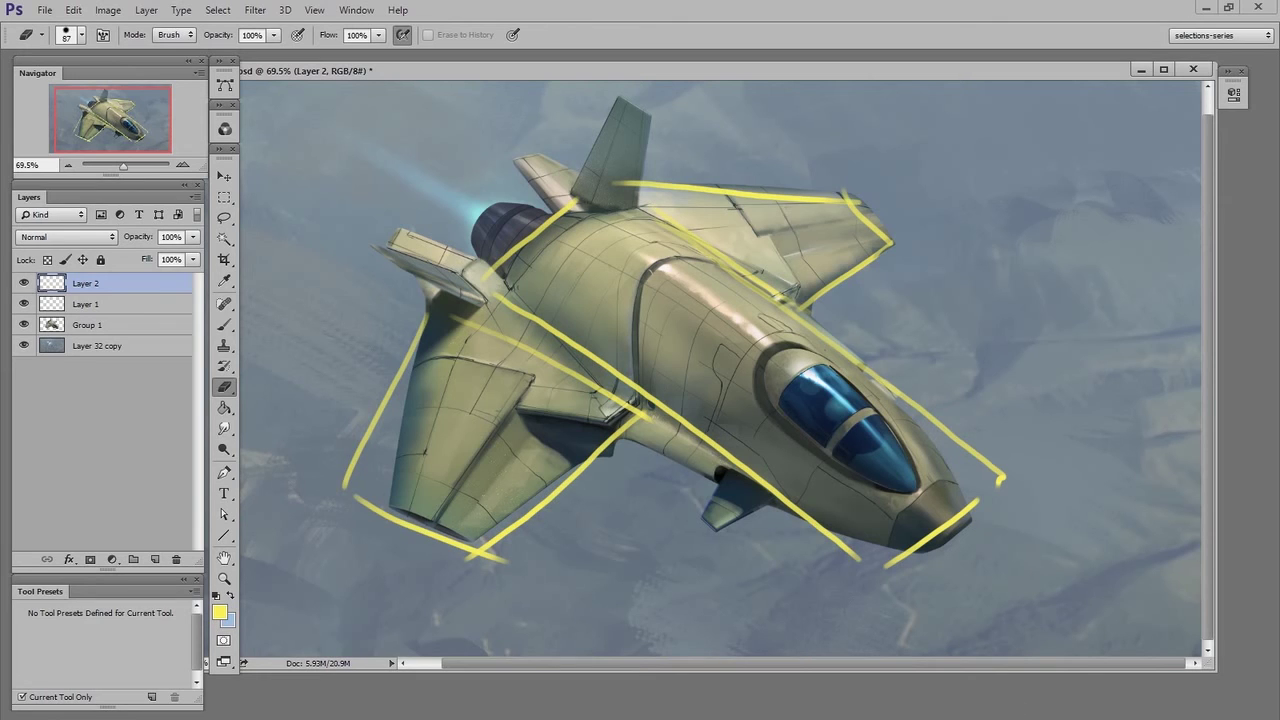
Step: Paint two curved contours across the chassis and two lengthwise lines from the engine end to the nose
key(b)
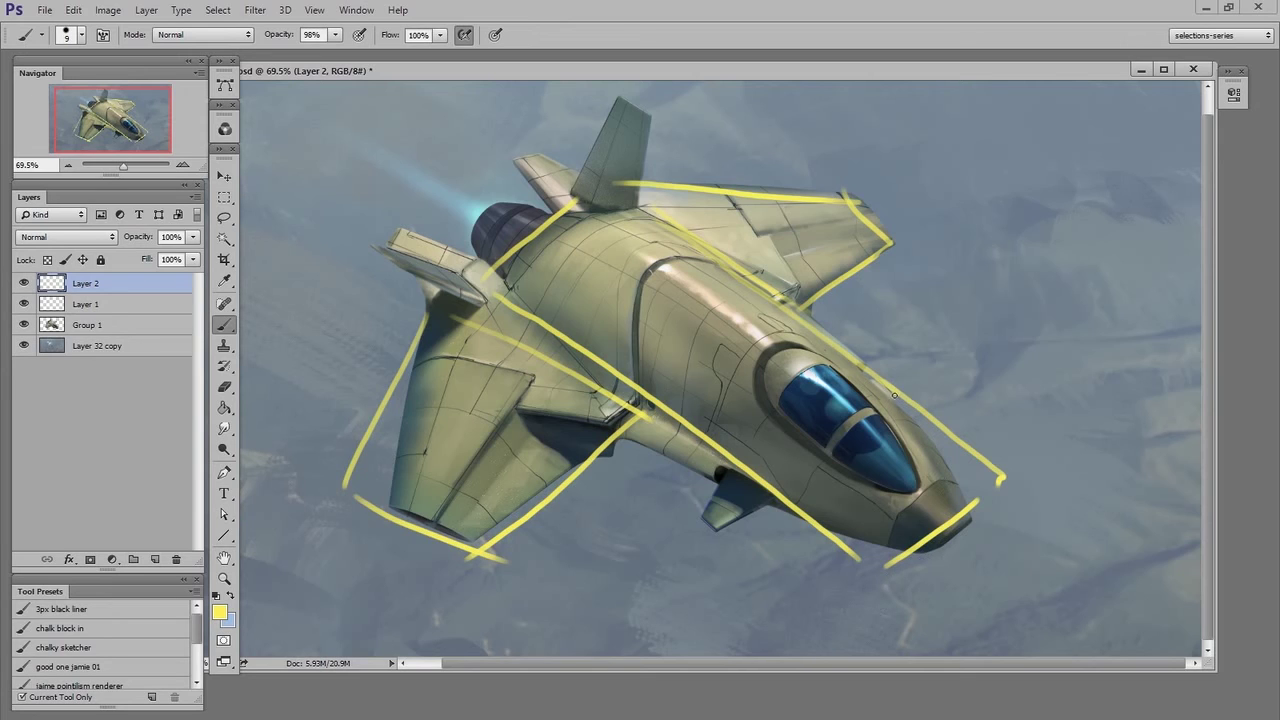
mouse_move(890, 391)
mouse_down()
mouse_move(854, 376)
mouse_move(821, 393)
mouse_move(769, 468)
mouse_up()
mouse_move(742, 282)
mouse_down()
mouse_move(697, 258)
mouse_move(662, 272)
mouse_move(608, 366)
mouse_up()
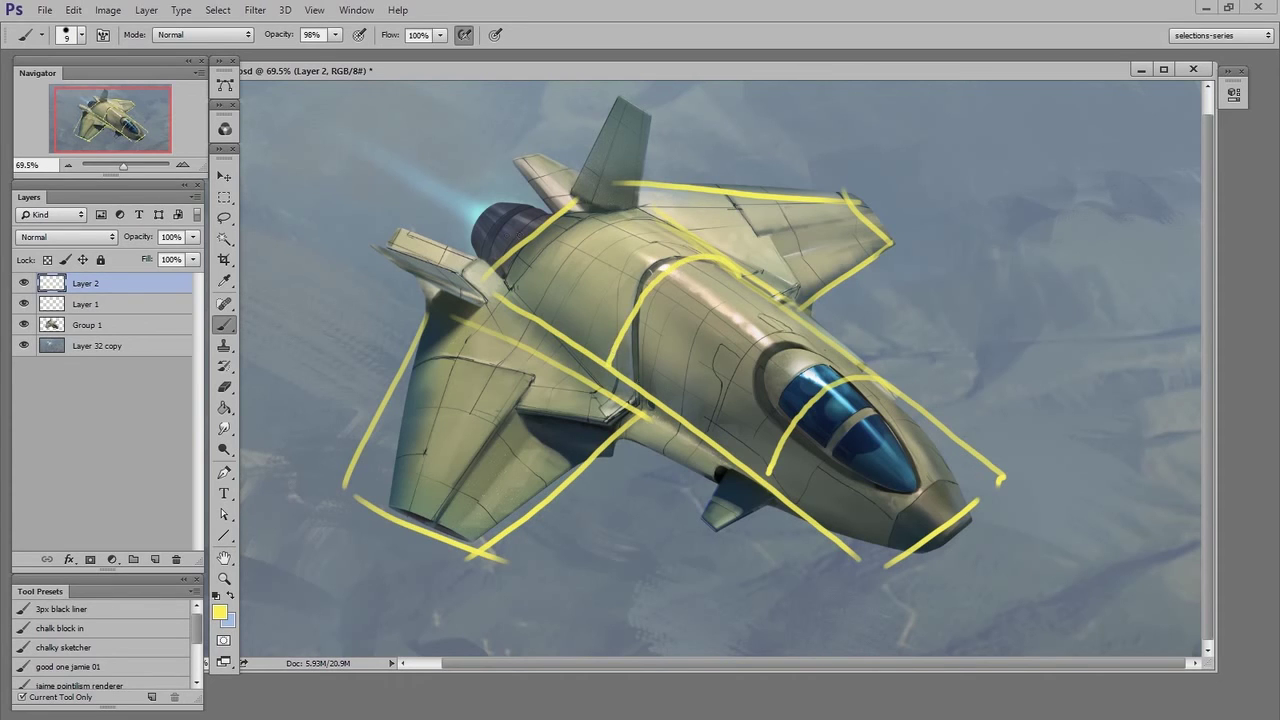
mouse_move(508, 258)
mouse_down()
mouse_move(574, 280)
mouse_move(704, 354)
mouse_move(917, 540)
mouse_up()
mouse_move(570, 208)
mouse_down()
mouse_move(664, 242)
mouse_move(770, 310)
mouse_move(965, 495)
mouse_up()
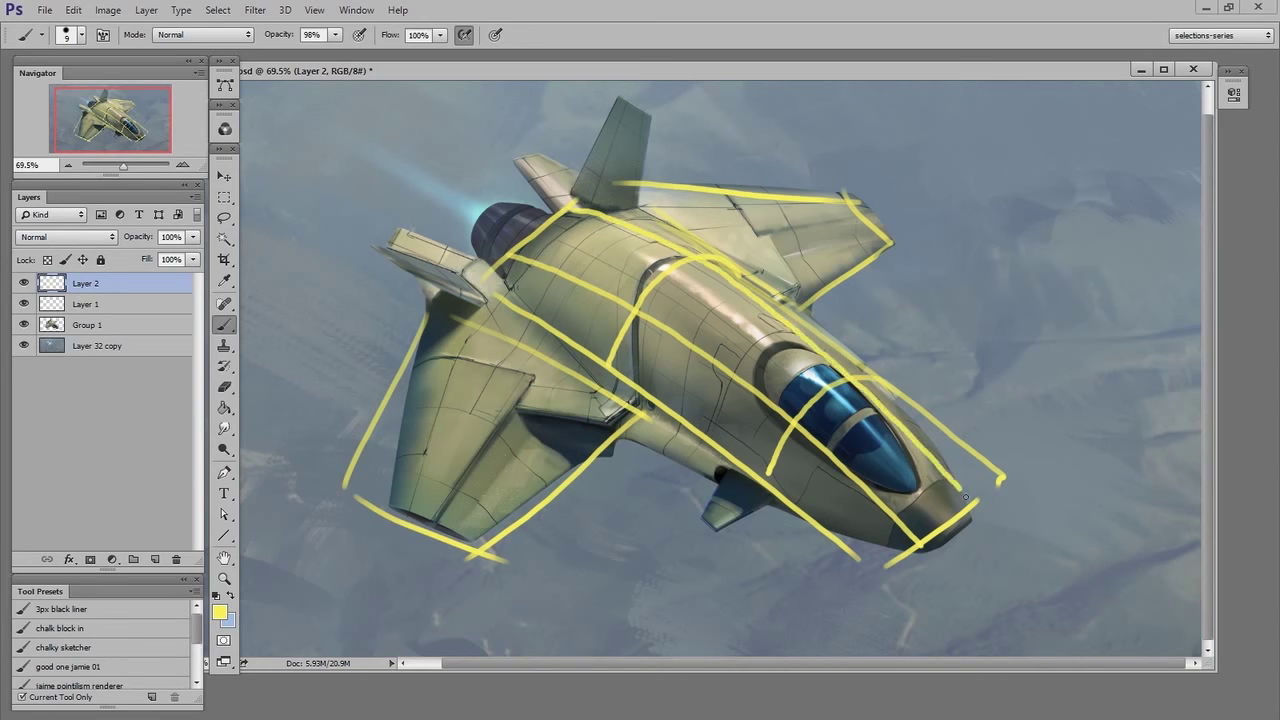
Step: Erase the straight guides around the nose and repaint them as a rounded contour that follows its form
key(e)
drag(886, 350, 1013, 472)
drag(860, 332, 1000, 478)
key(b)
mouse_move(892, 393)
mouse_down()
mouse_move(983, 522)
mouse_move(925, 560)
mouse_up()
key(e)
key(b)
mouse_move(980, 498)
mouse_down()
mouse_move(976, 510)
mouse_move(972, 498)
mouse_move(930, 512)
mouse_move(885, 570)
mouse_up()
mouse_move(930, 525)
mouse_down()
mouse_move(967, 499)
mouse_move(855, 560)
mouse_move(885, 575)
mouse_up()
Step: Replace the straight guide at the engine end of the chassis with a curved contour over the fuselage
key(e)
mouse_move(528, 235)
mouse_down()
mouse_move(565, 212)
mouse_move(545, 222)
mouse_move(497, 318)
mouse_up()
key(b)
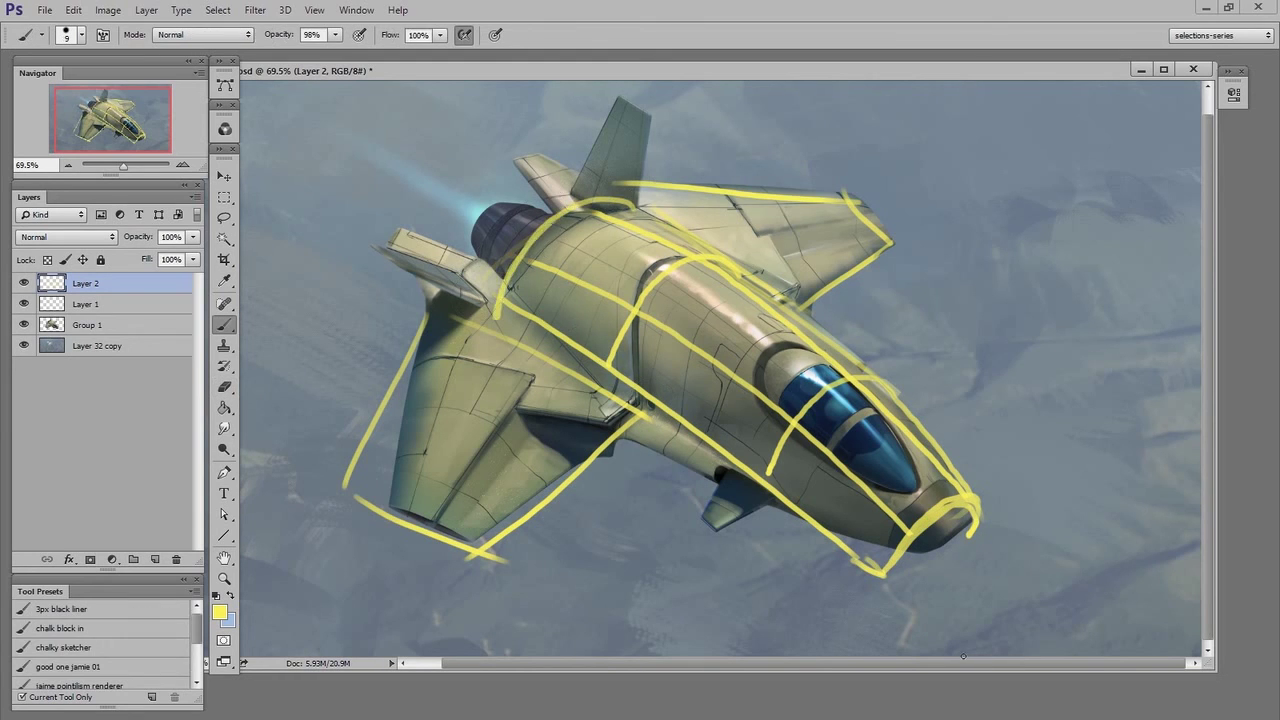
Step: Erase the near wing's outer side guide and repaint it closer to the wing's edge
key(e)
drag(418, 335, 345, 488)
key(b)
drag(426, 316, 385, 505)
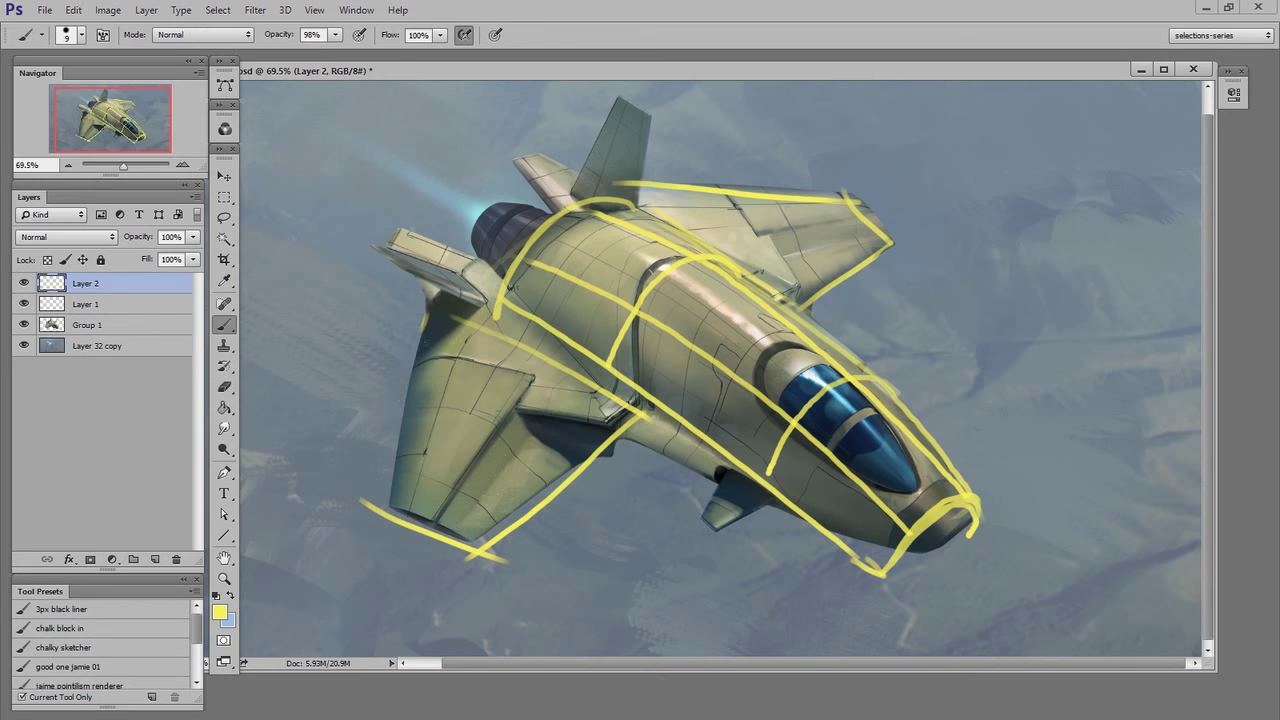
Step: Paint curved contours across the near wing and its tip, clean up the tip corner, and add two lengthwise lines
drag(411, 372, 591, 468)
drag(402, 438, 545, 520)
key(e)
key(b)
key(e)
drag(462, 565, 505, 552)
key(b)
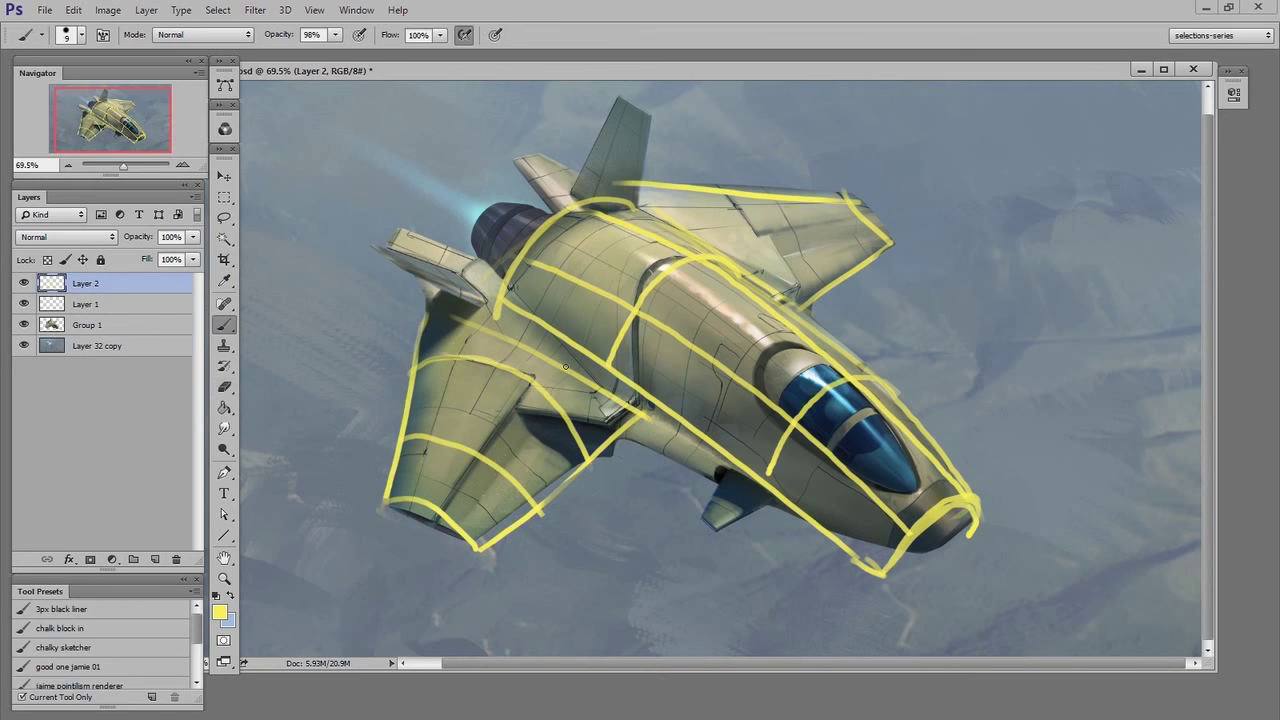
drag(565, 360, 475, 520)
drag(462, 315, 410, 485)
Step: Erase the far wing's straight rear guide and paint curved contour lines across and along that wing
key(e)
drag(625, 188, 870, 202)
key(b)
drag(800, 305, 660, 188)
drag(845, 283, 783, 196)
drag(632, 184, 805, 190)
mouse_move(888, 258)
mouse_down()
mouse_move(812, 192)
mouse_move(766, 207)
mouse_up()
drag(900, 226, 740, 265)
Step: Erase the far wing's angular tip guides and repaint the tip as a rounded contour
key(e)
drag(880, 186, 920, 240)
key(b)
drag(832, 190, 884, 256)
key(e)
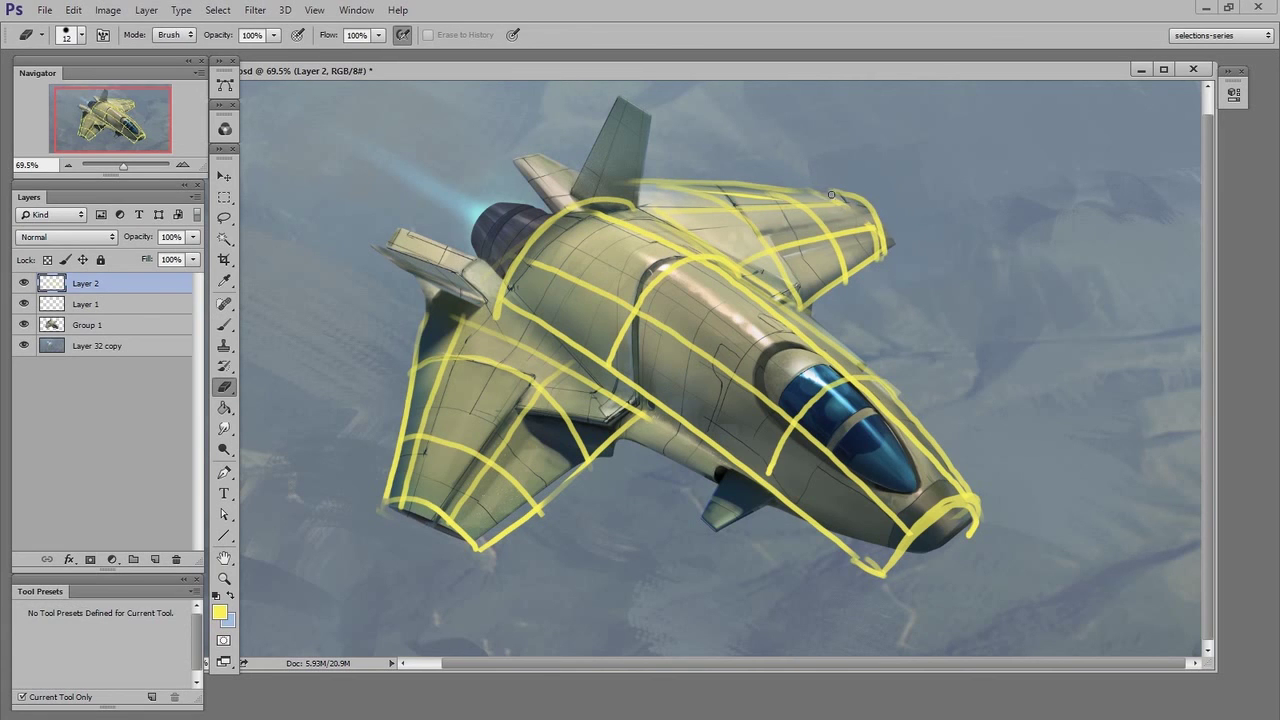
key(b)
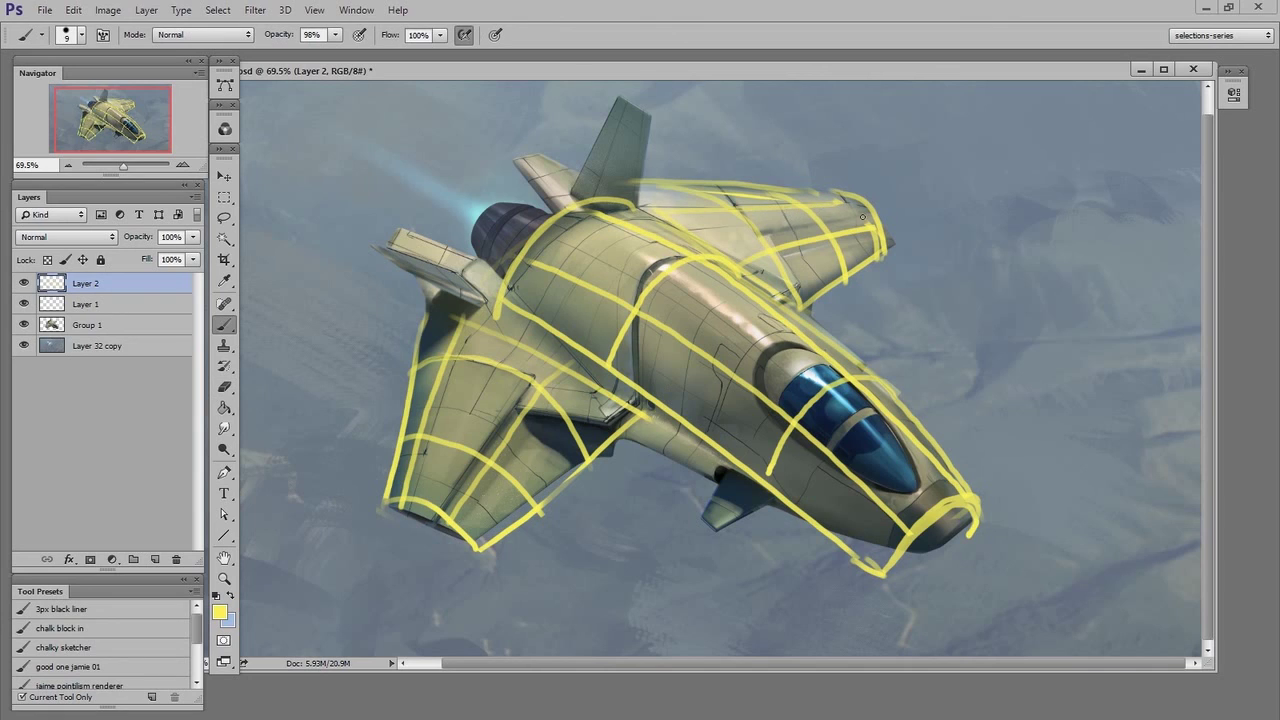
mouse_move(851, 204)
mouse_down()
mouse_move(820, 204)
mouse_move(876, 210)
mouse_move(882, 262)
mouse_up()
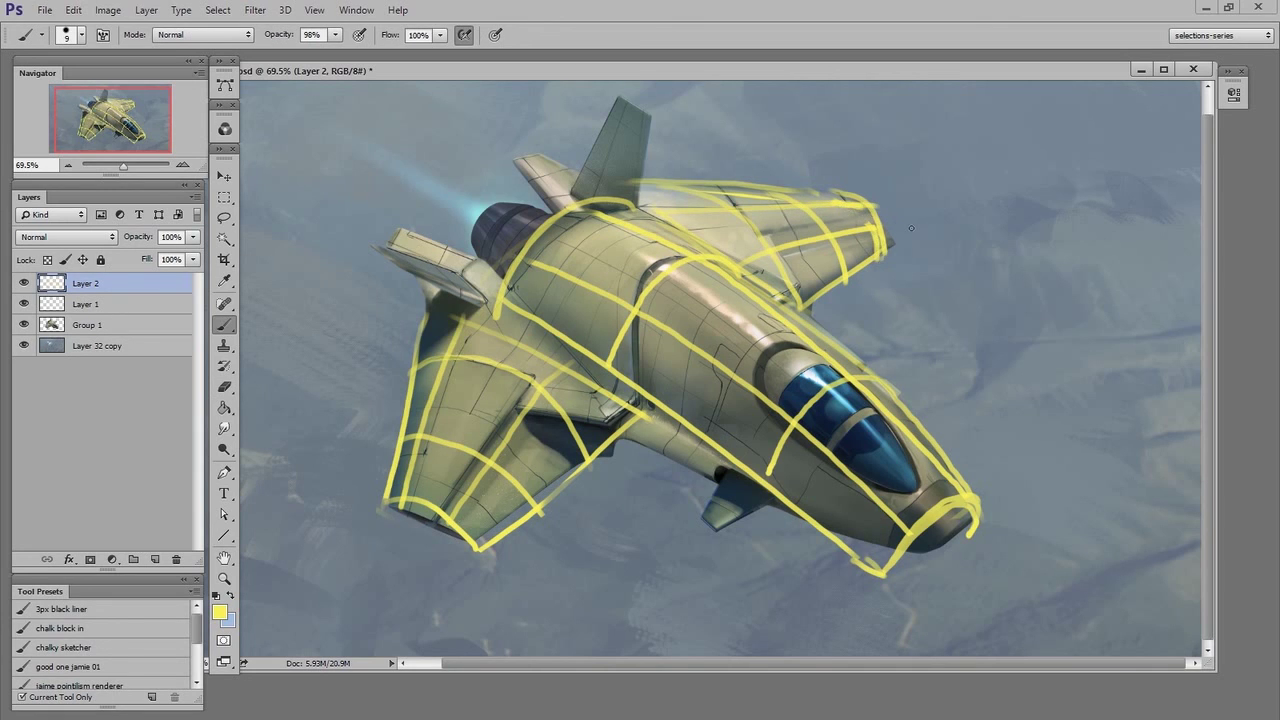